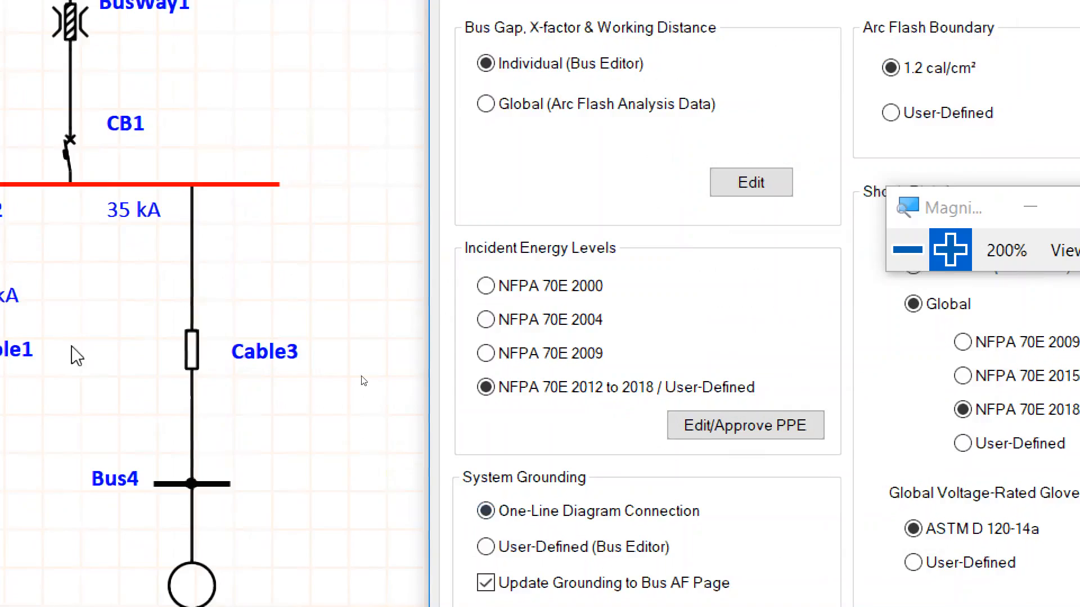
Step: Open the PPE incident energy levels and compare the NFPA 70E 2004 levels with those of NESC C2-2017
click(493, 319)
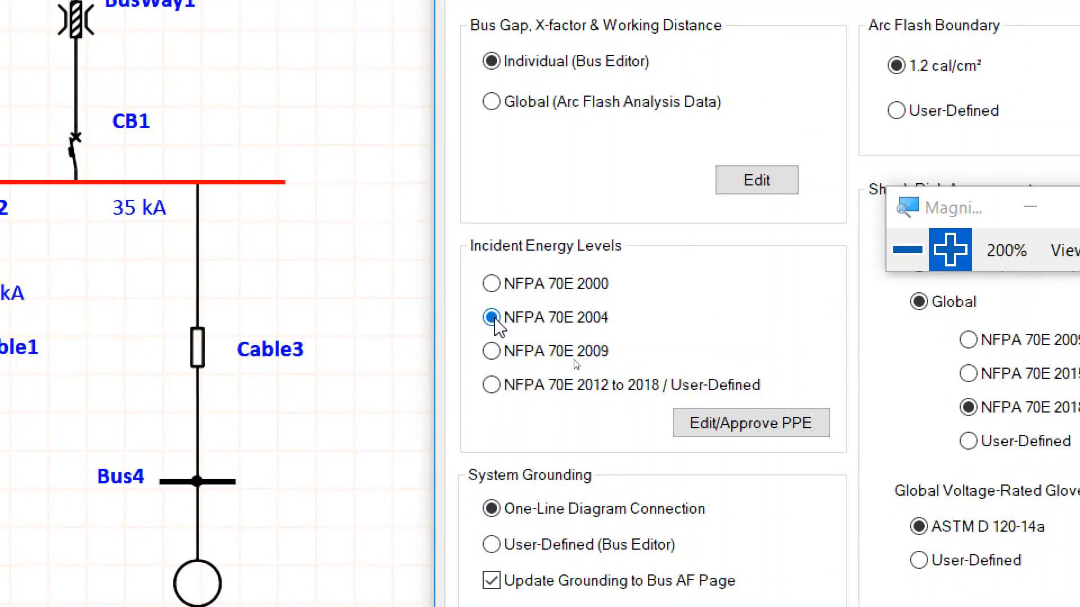
click(769, 434)
click(489, 29)
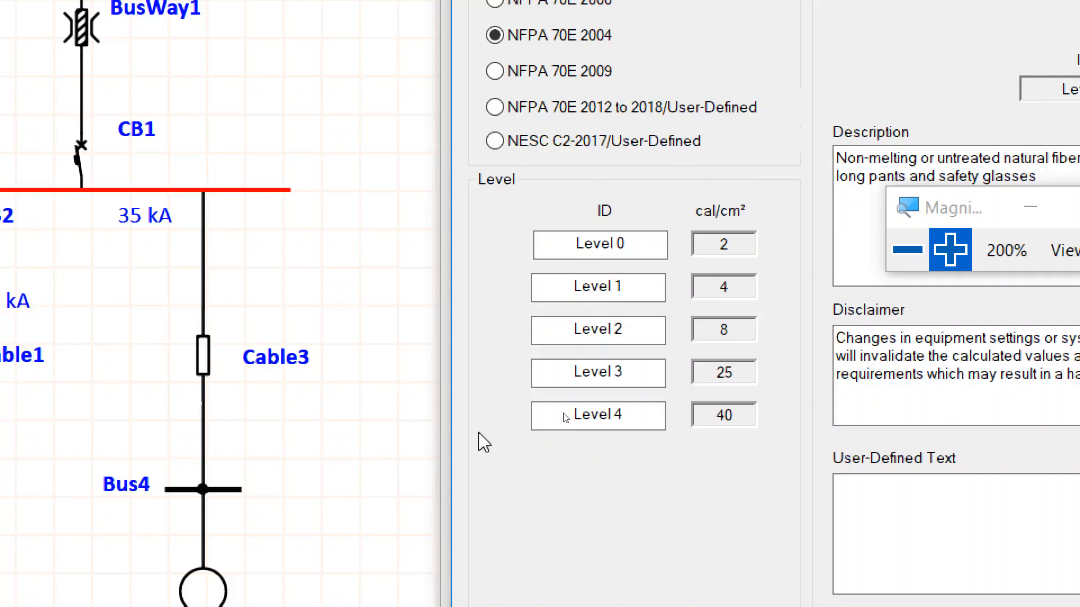
click(495, 142)
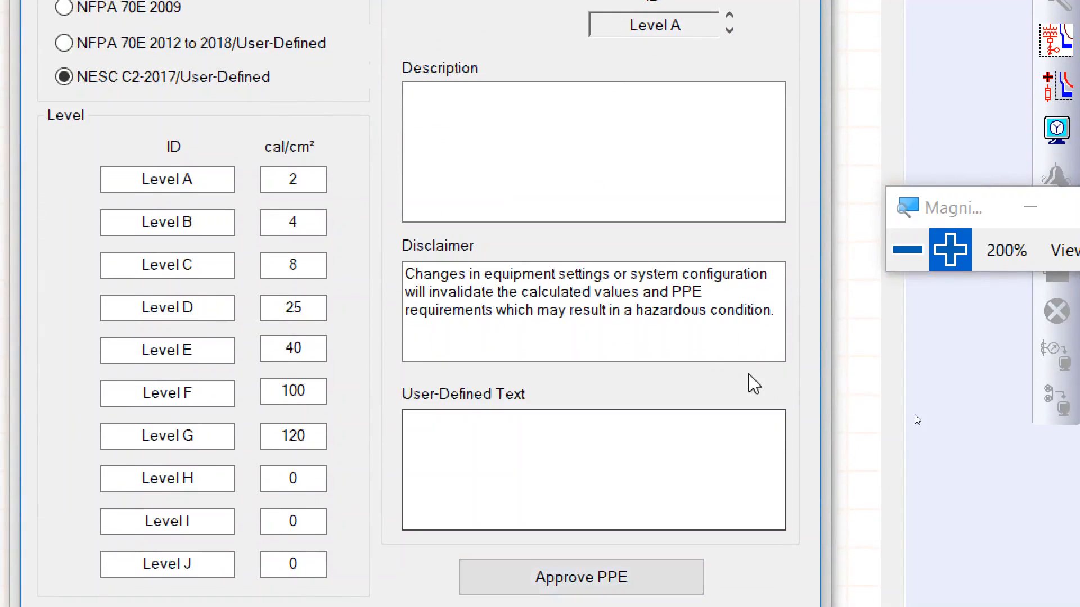
Step: Select NFPA 70E 2012 to 2018/User-Defined as the PPE standard and review the descriptions for Level A and Level E
click(271, 179)
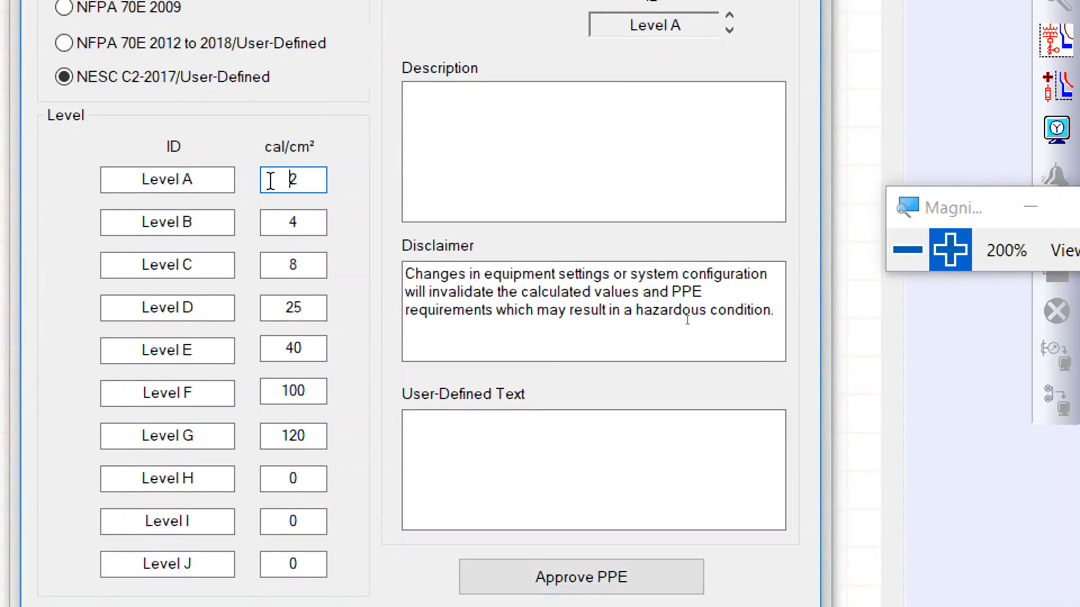
click(231, 179)
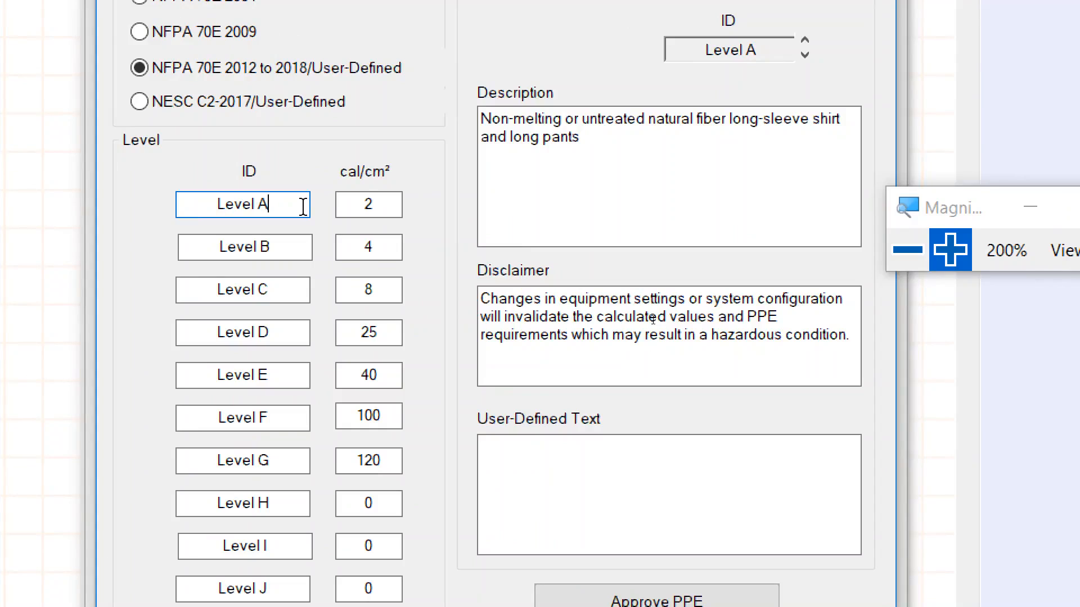
key(Tab)
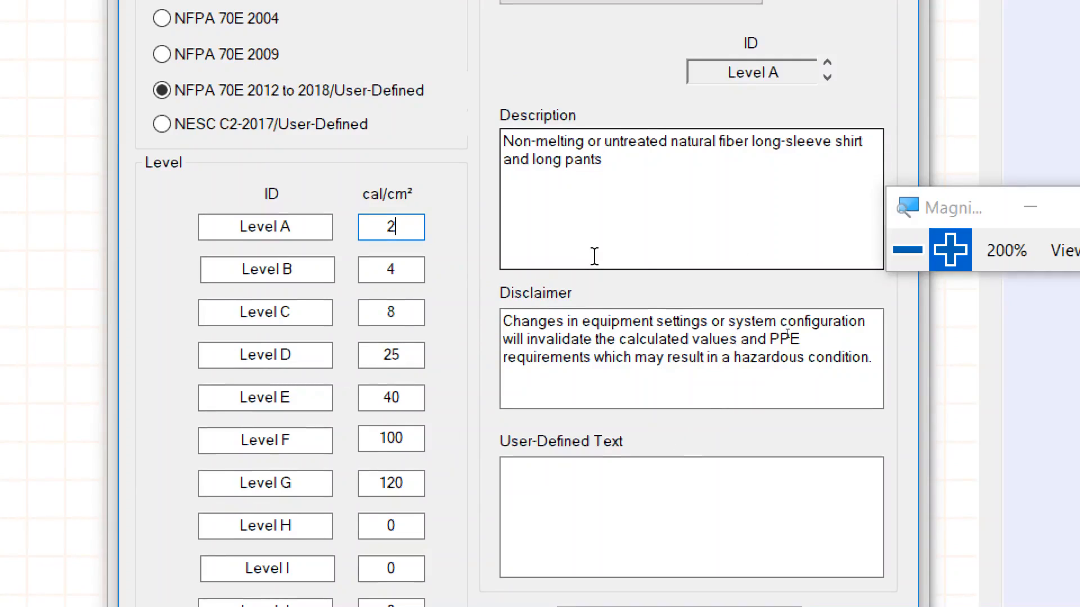
click(416, 437)
click(408, 395)
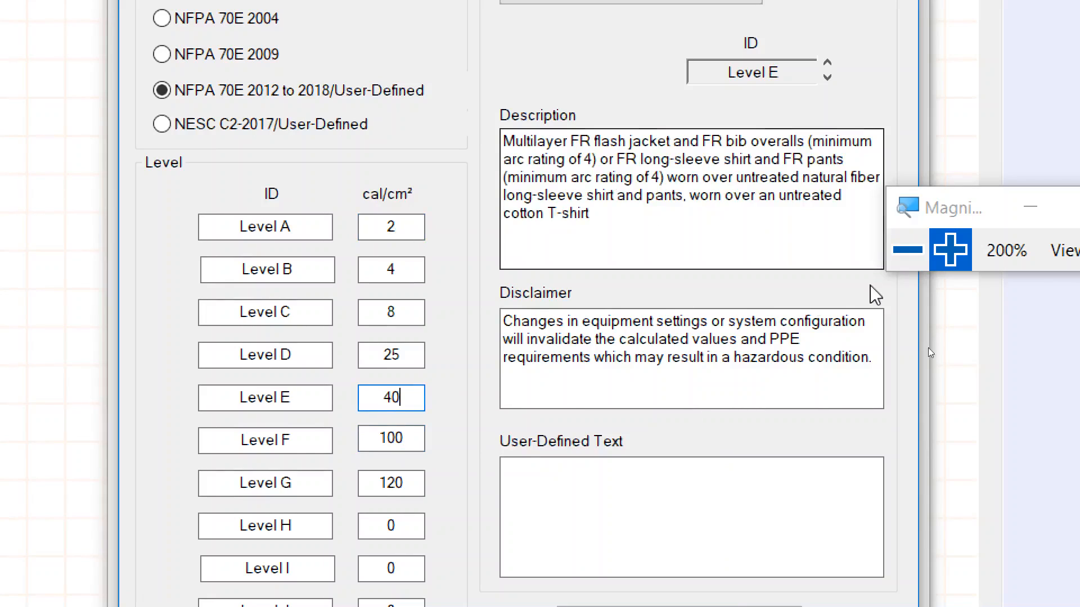
click(908, 250)
click(922, 289)
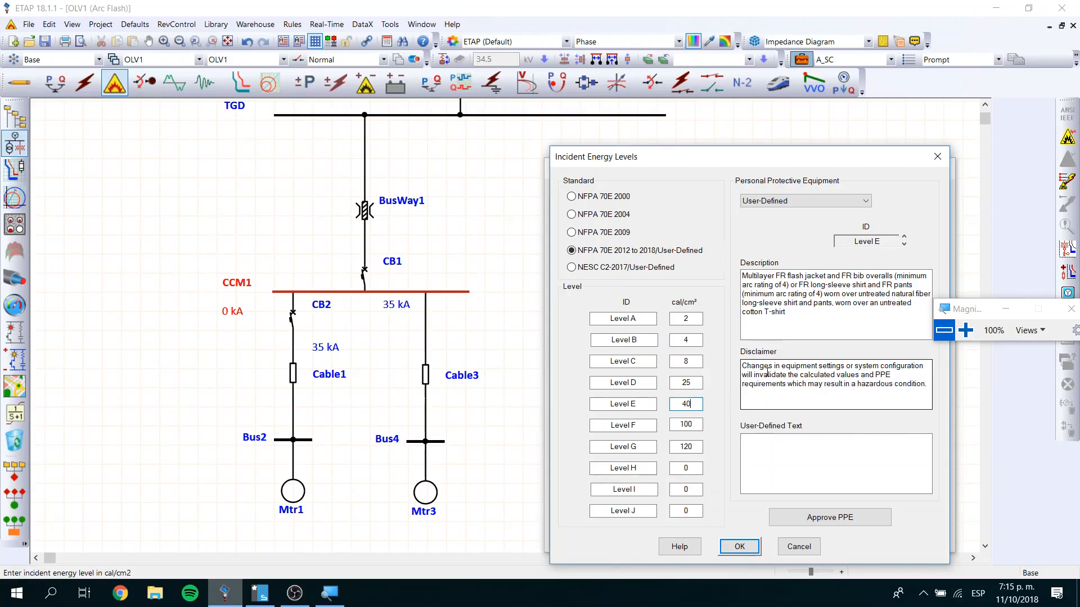
Step: Approve the PPE requirements and save the study case with incident energy levels set to NFPA 70E 2012 to 2018 / User-Defined
click(840, 524)
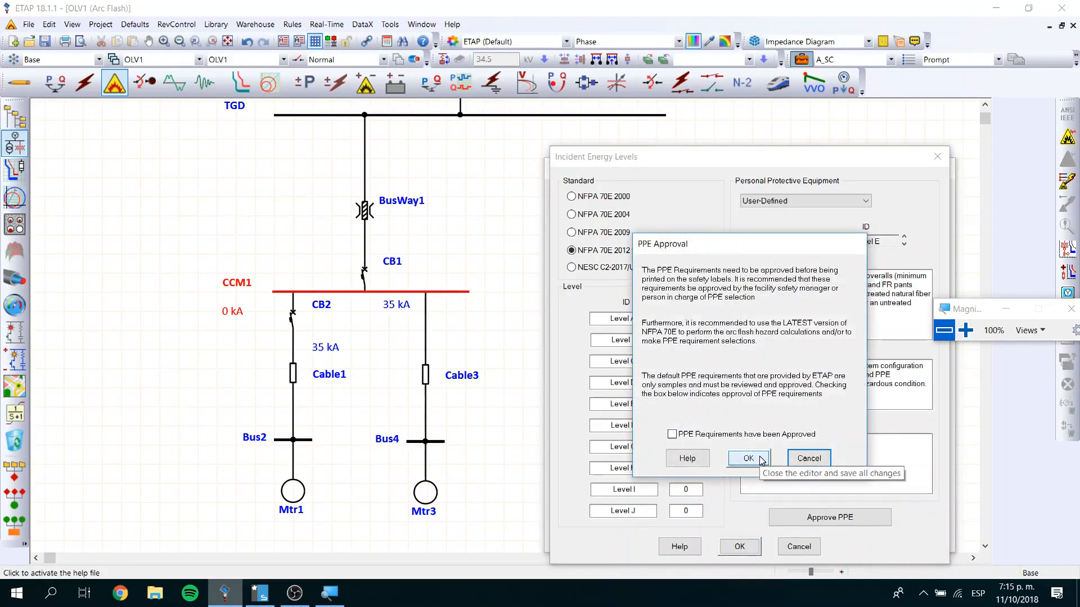
click(721, 437)
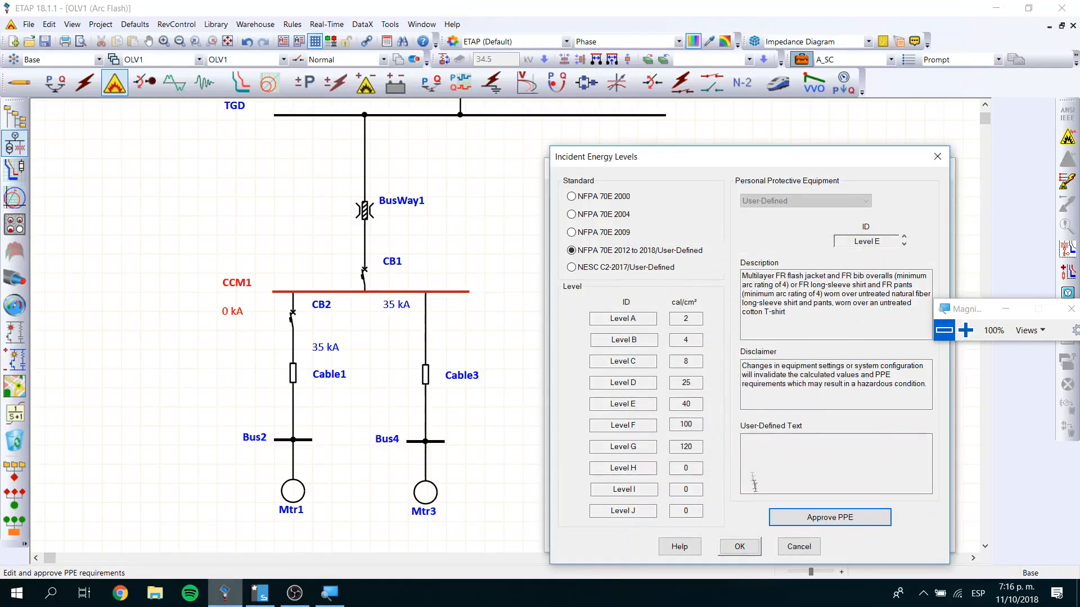
click(739, 547)
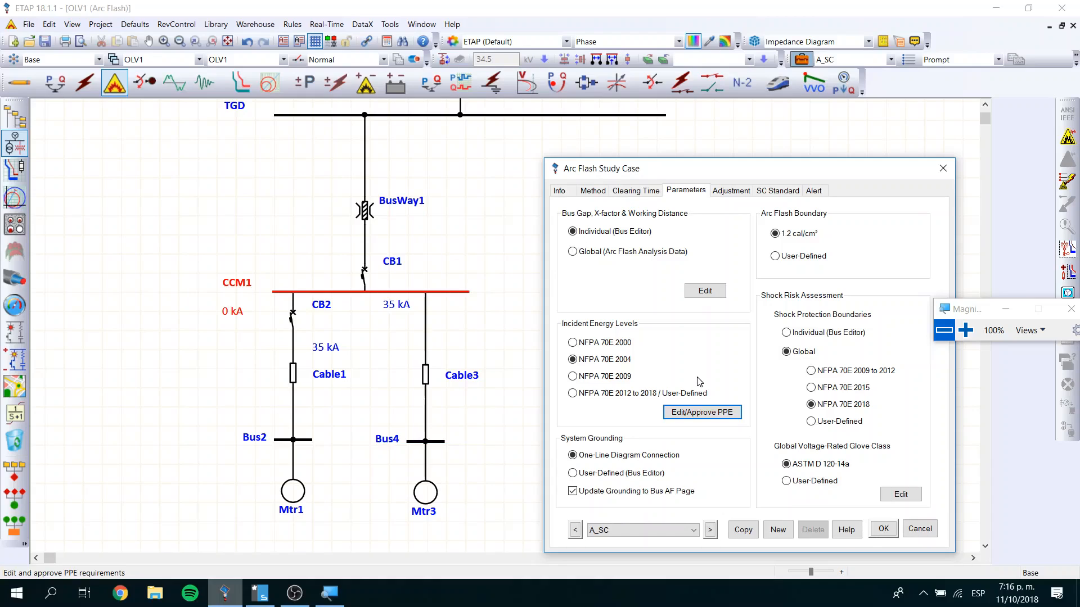
click(573, 393)
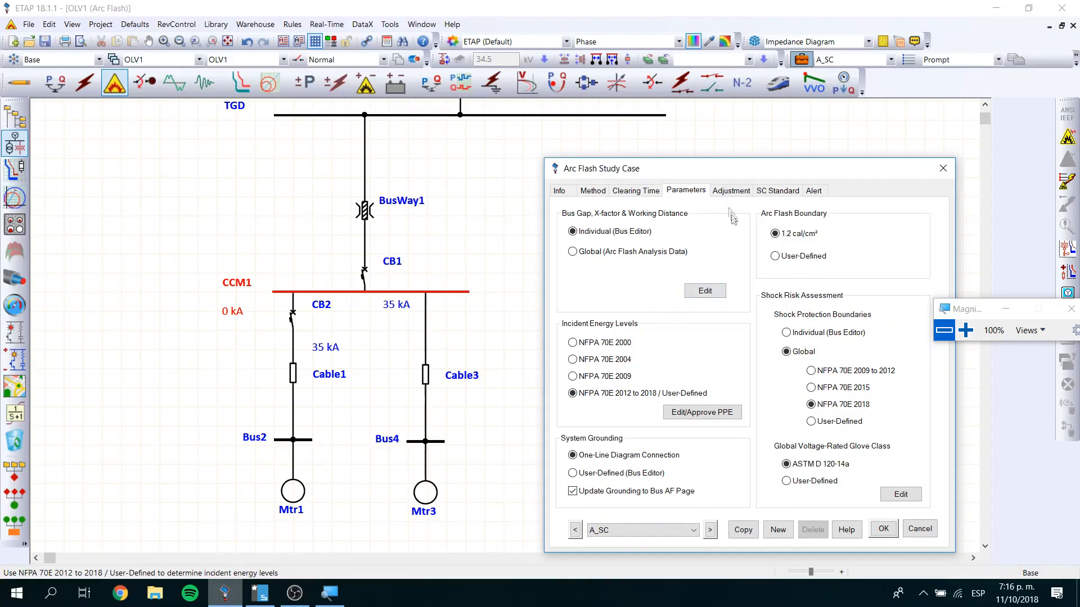
click(883, 529)
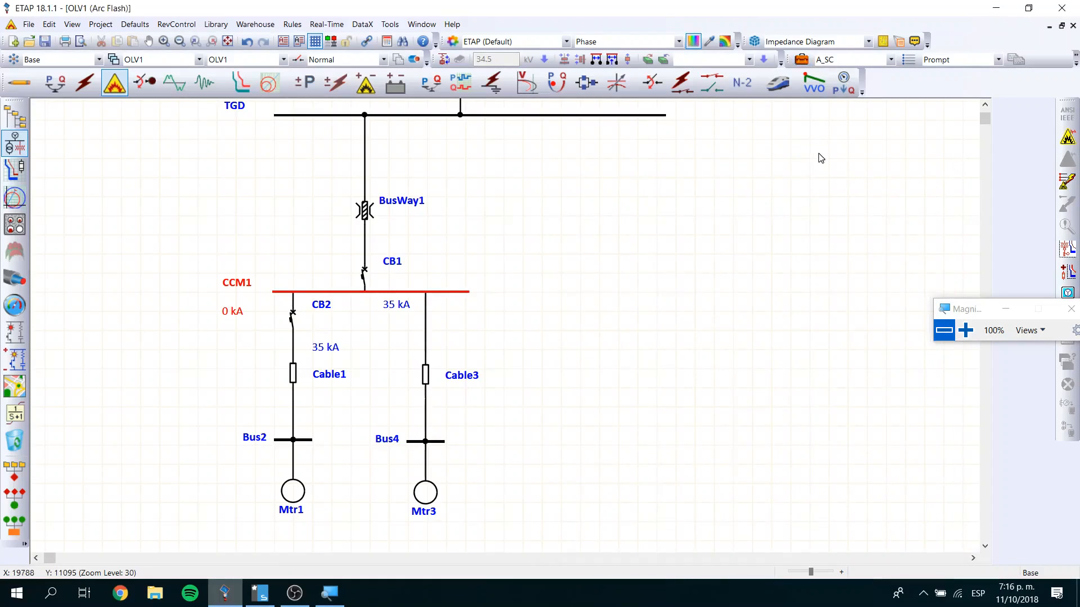
Step: Run the arc flash analysis with output file name AF1 and shift the result label beside bus CCM1 slightly
drag(955, 311, 920, 79)
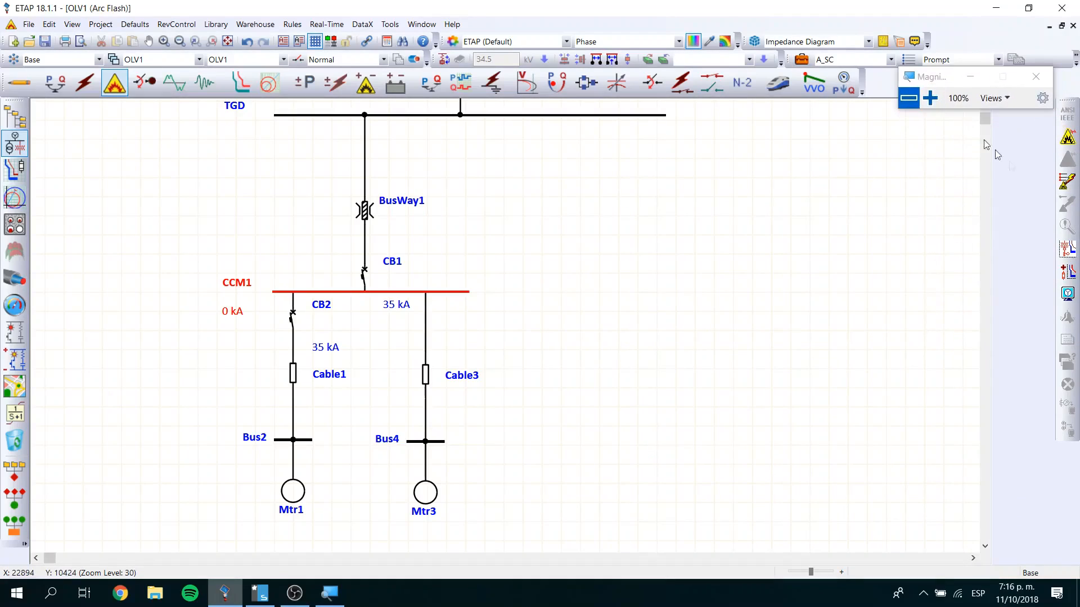
click(1068, 136)
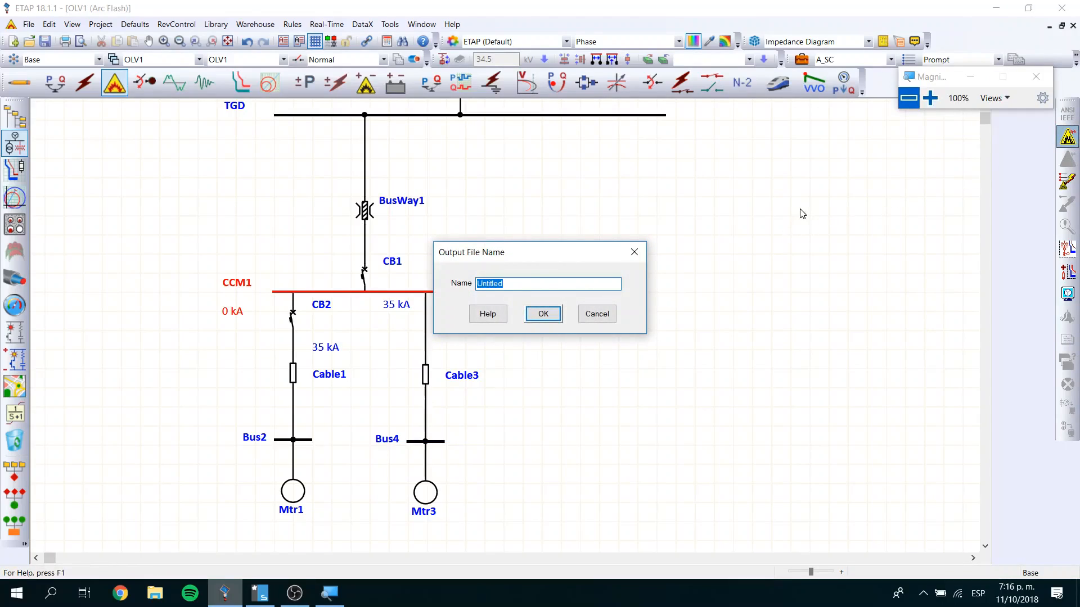
text(AF1)
key(Return)
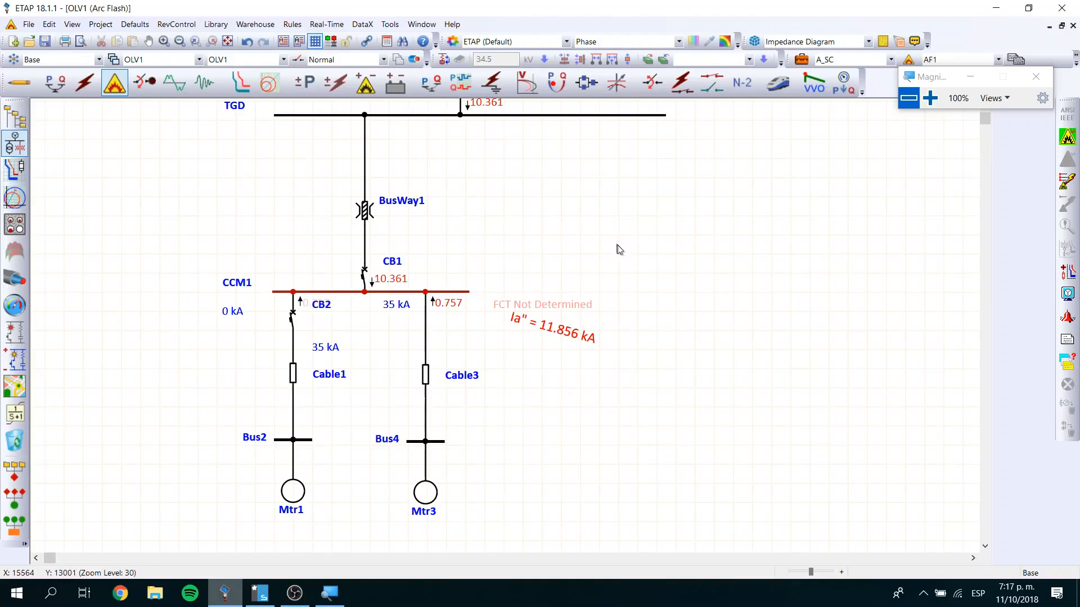
drag(558, 306, 564, 296)
click(478, 319)
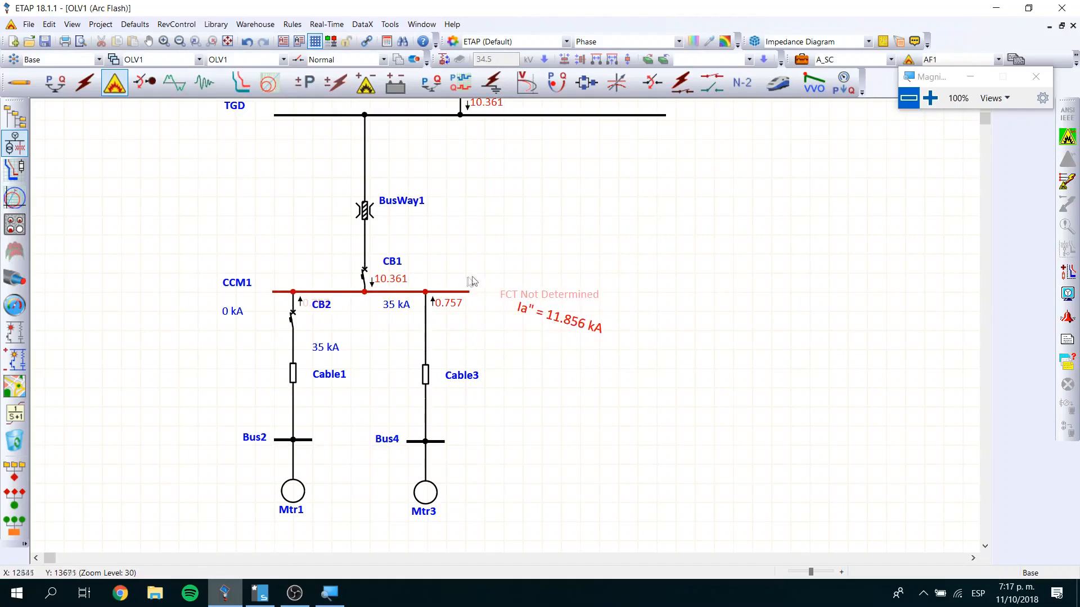
Step: Switch to edit mode and insert a low voltage circuit breaker on the line between bus TGD and BusWay1
scroll(542, 242, up, 3)
scroll(544, 243, down, 2)
scroll(544, 243, down, 1)
scroll(478, 286, up, 1)
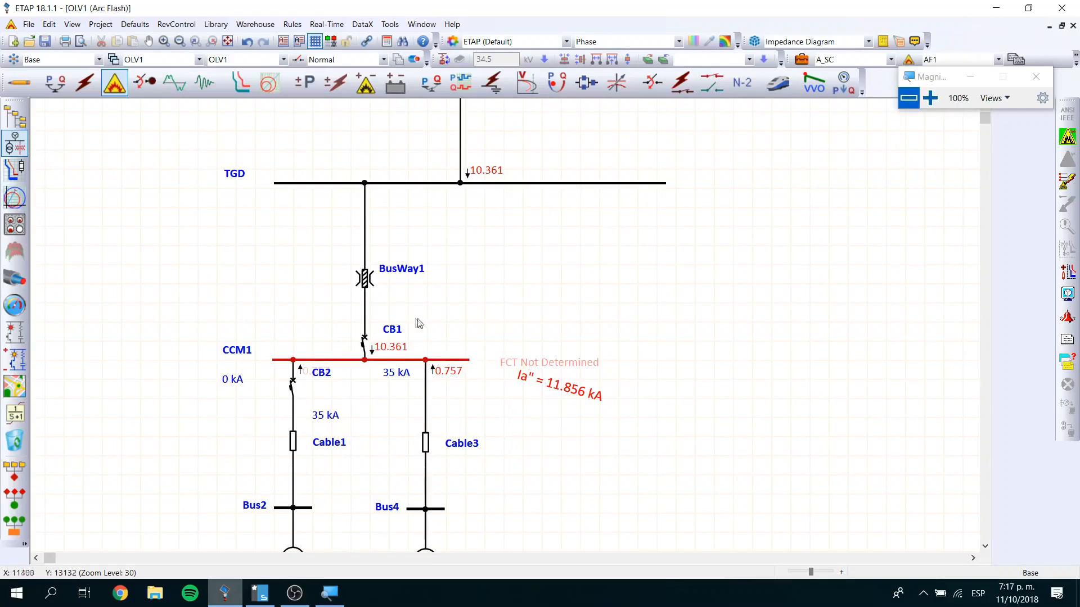
click(366, 344)
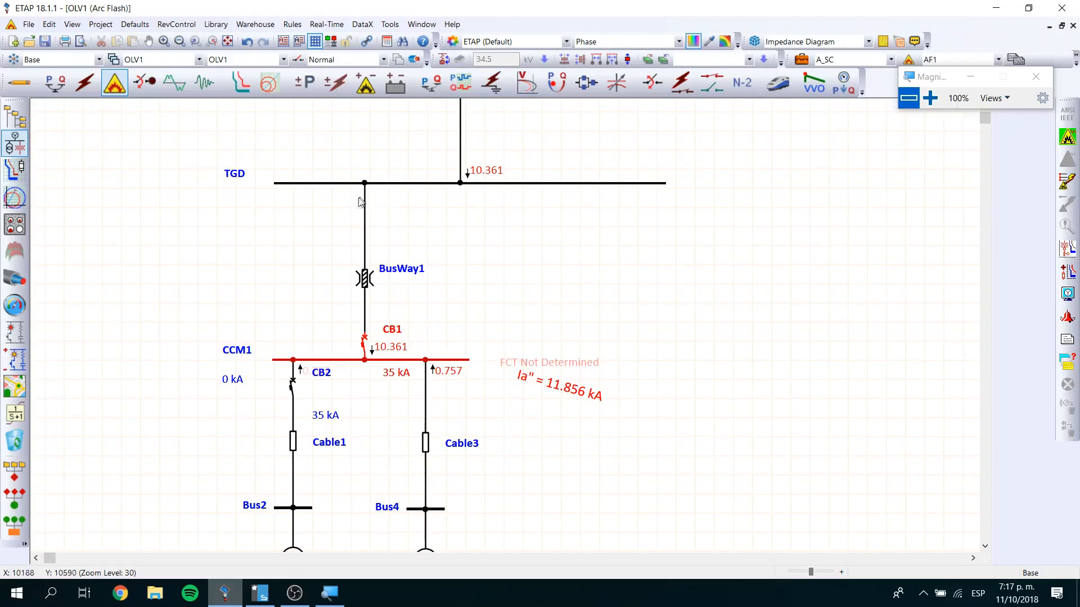
click(19, 85)
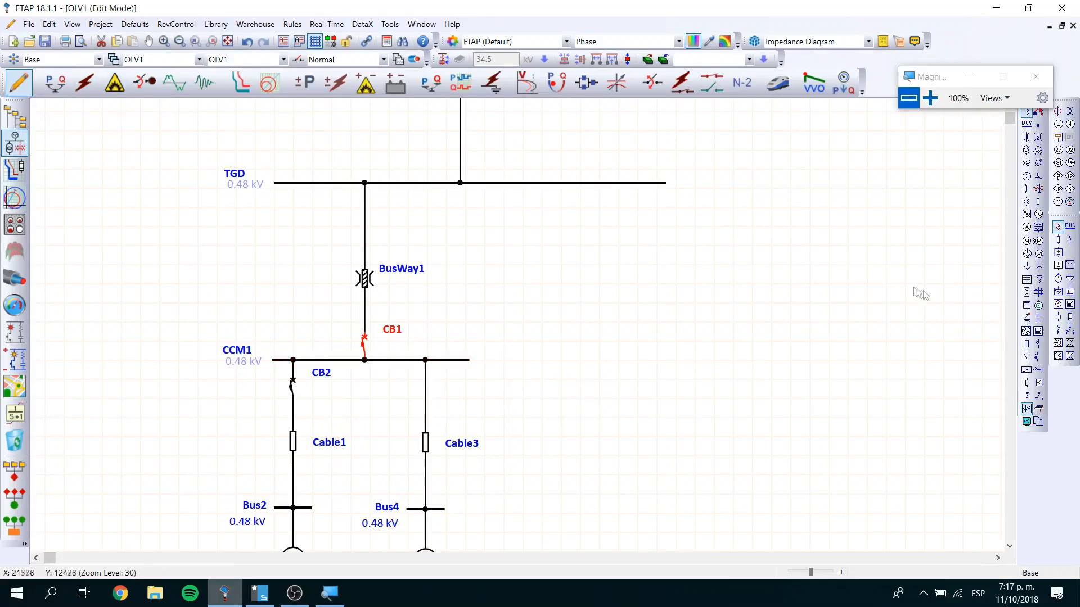
click(1038, 357)
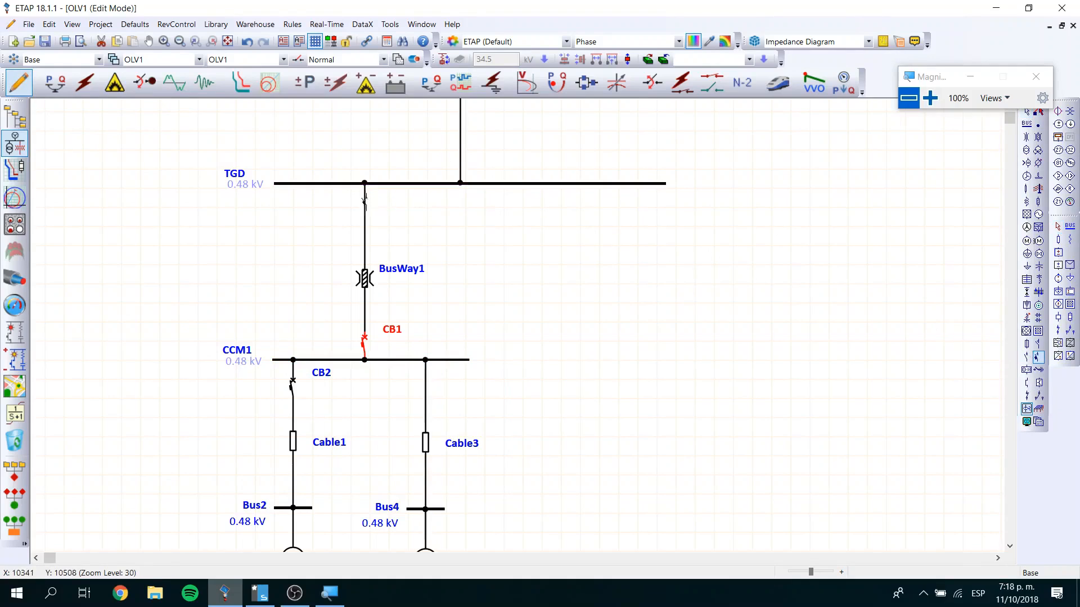
click(363, 199)
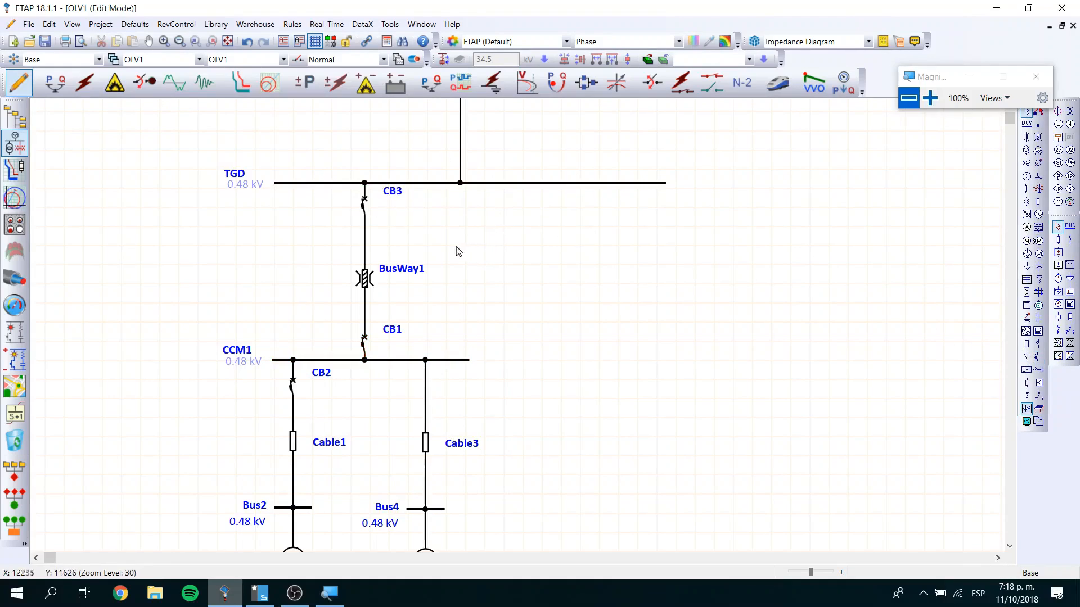
Step: Rename the new circuit breaker below bus TGD as CB0
double_click(396, 197)
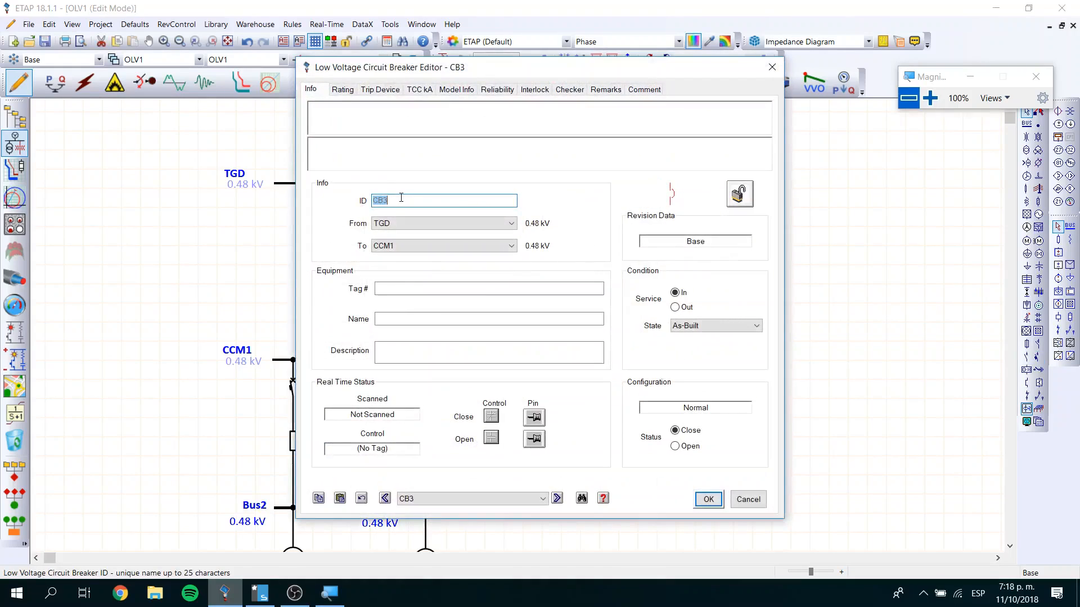
text(CB0)
click(704, 499)
click(546, 321)
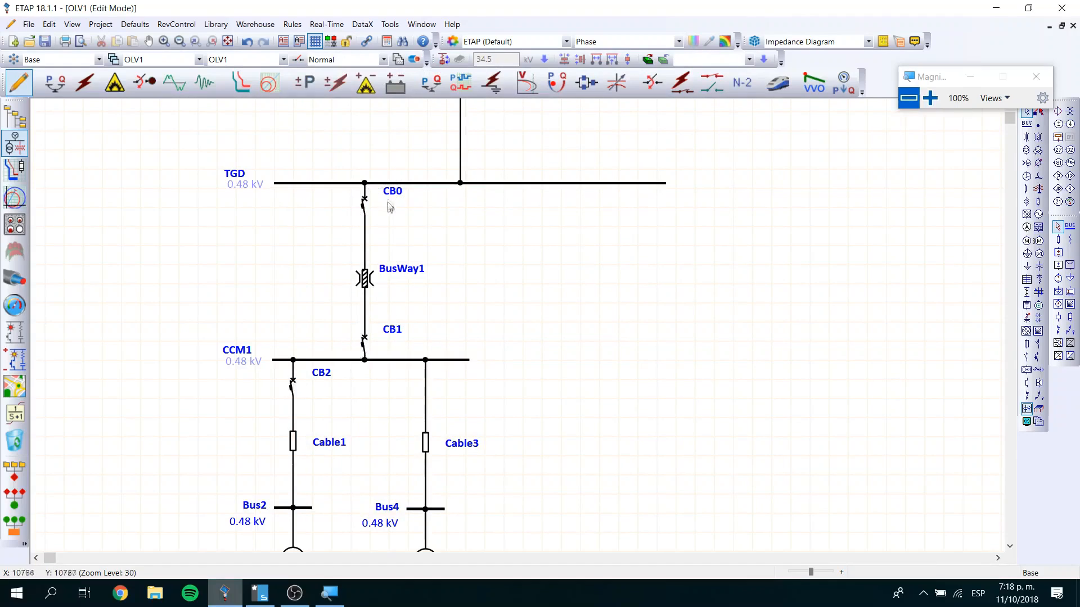
Step: Copy the data of circuit breaker CB1 to the default element from its editor
double_click(364, 342)
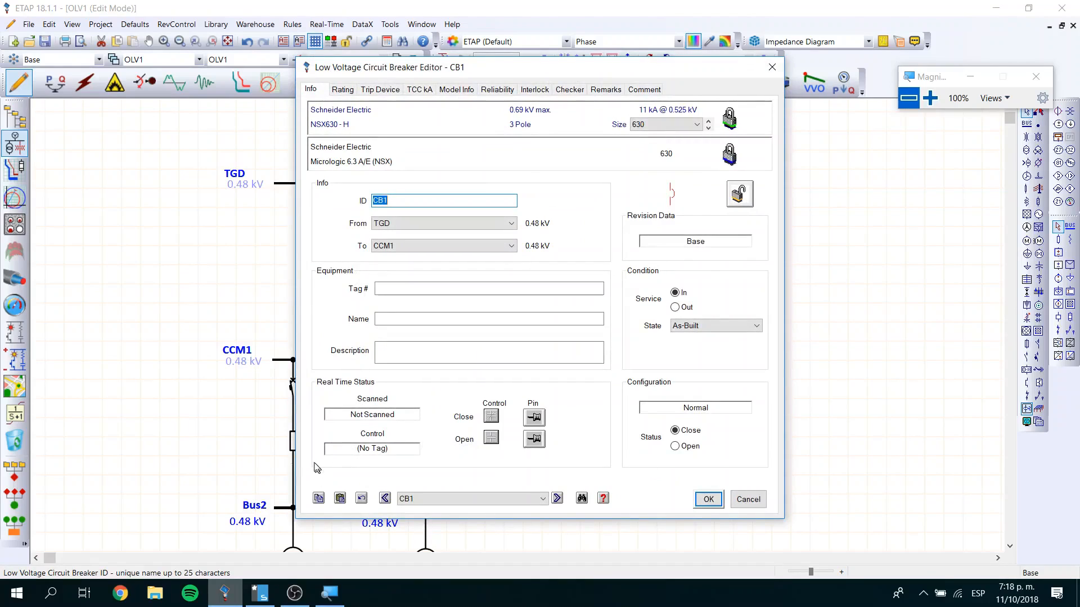
click(929, 99)
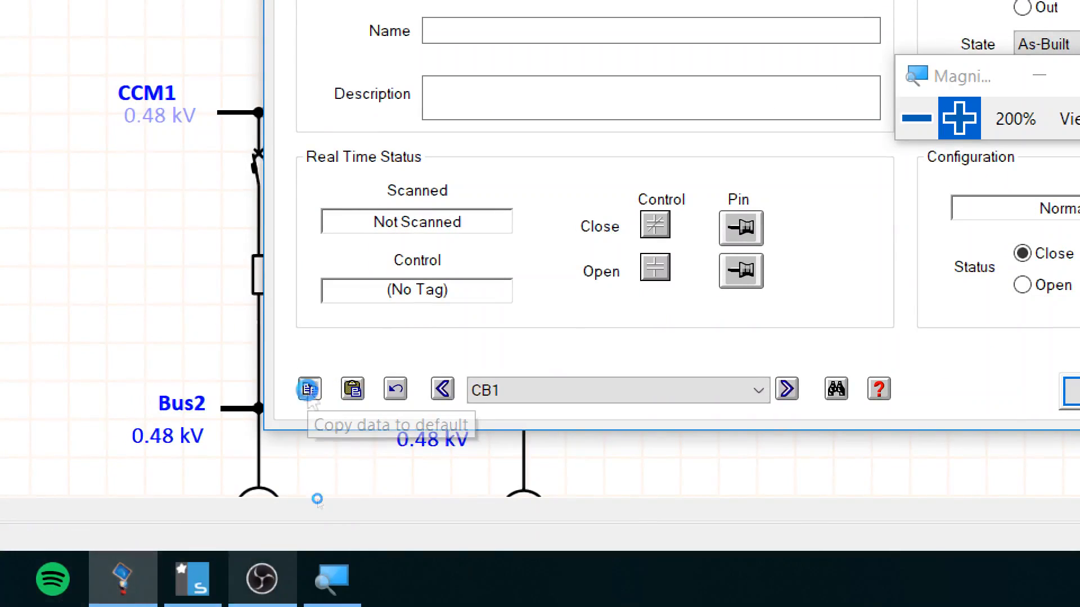
click(309, 390)
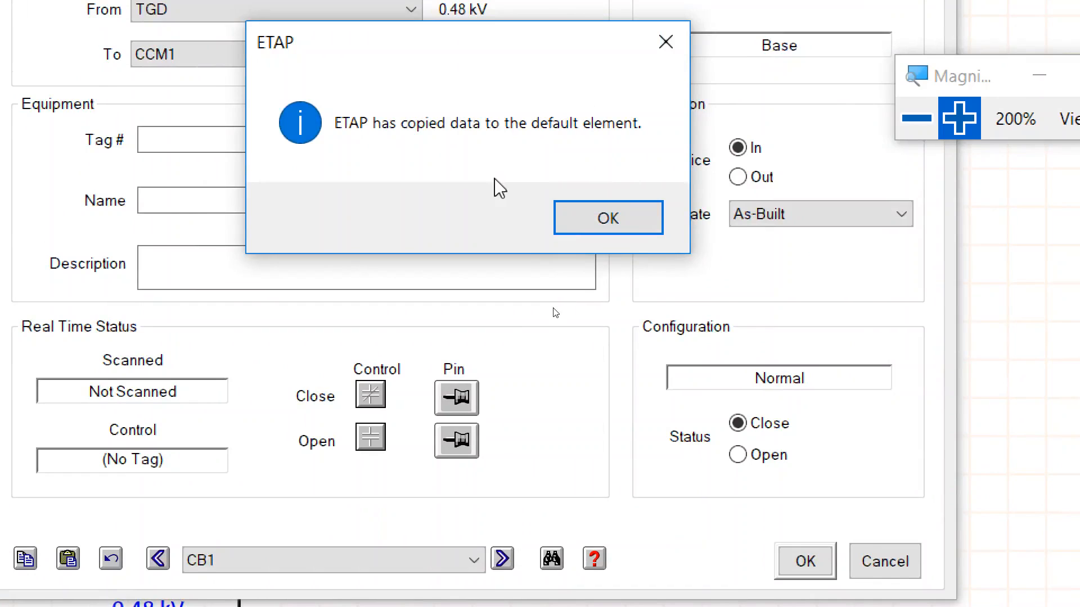
click(621, 220)
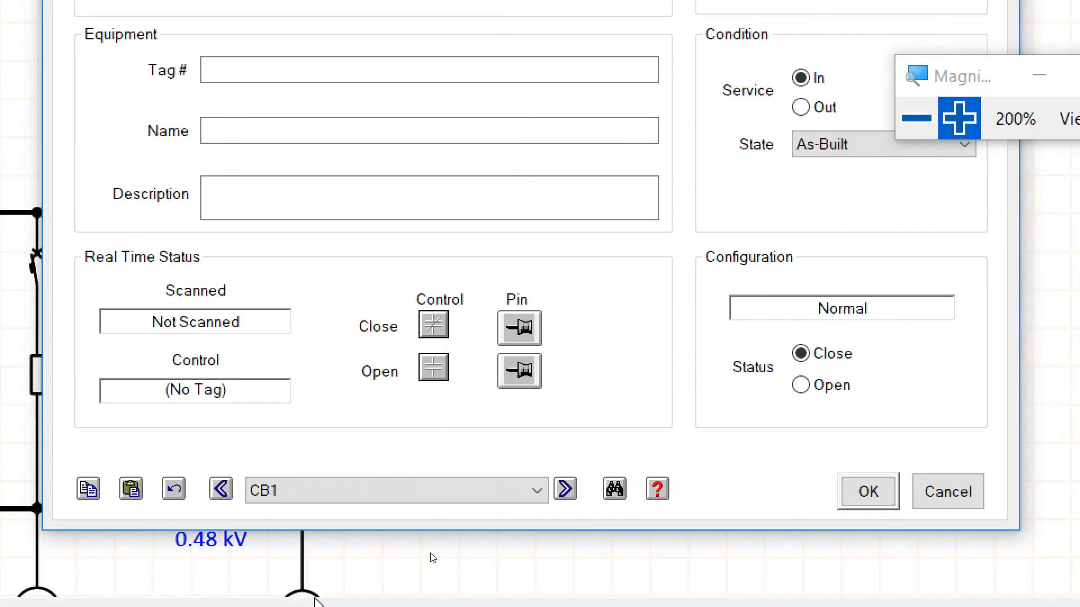
Step: Paste the default data into breaker CB0, check its rating, trip device and TCC kA settings, and save it
click(570, 487)
click(570, 487)
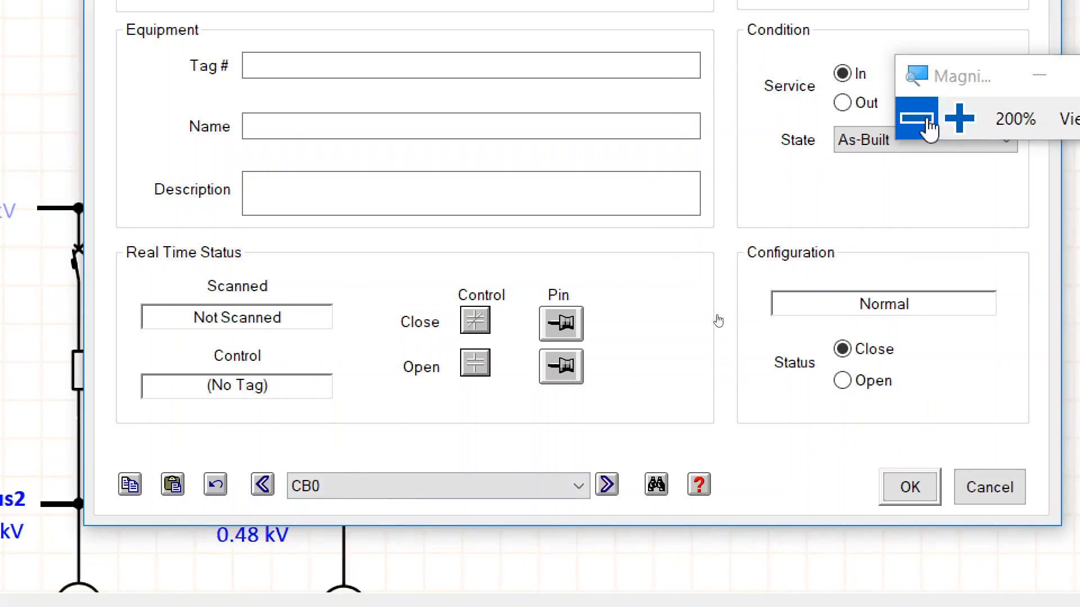
click(916, 118)
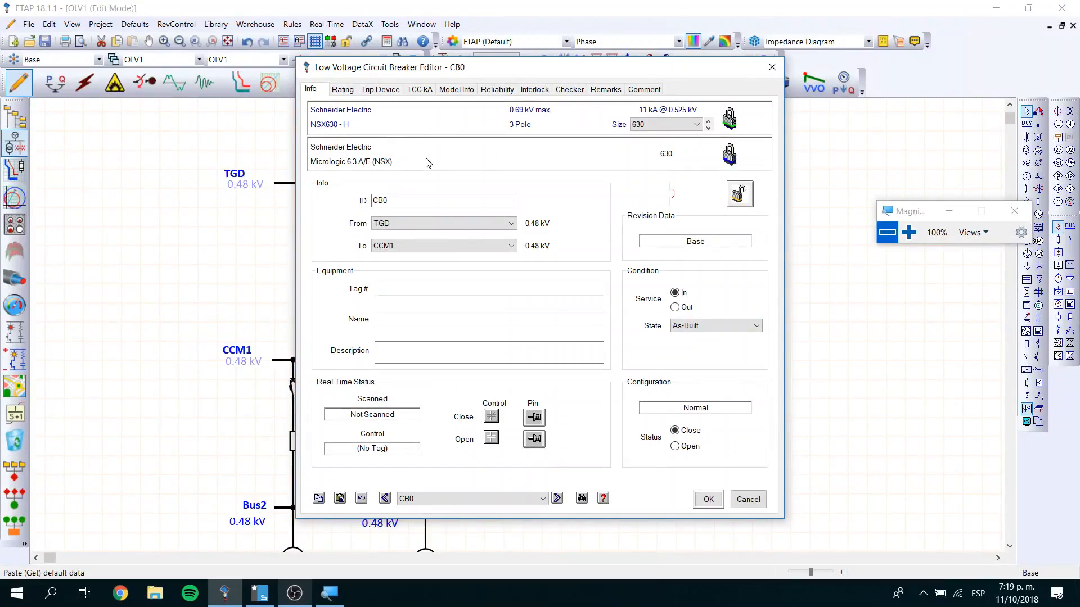
click(347, 92)
click(376, 94)
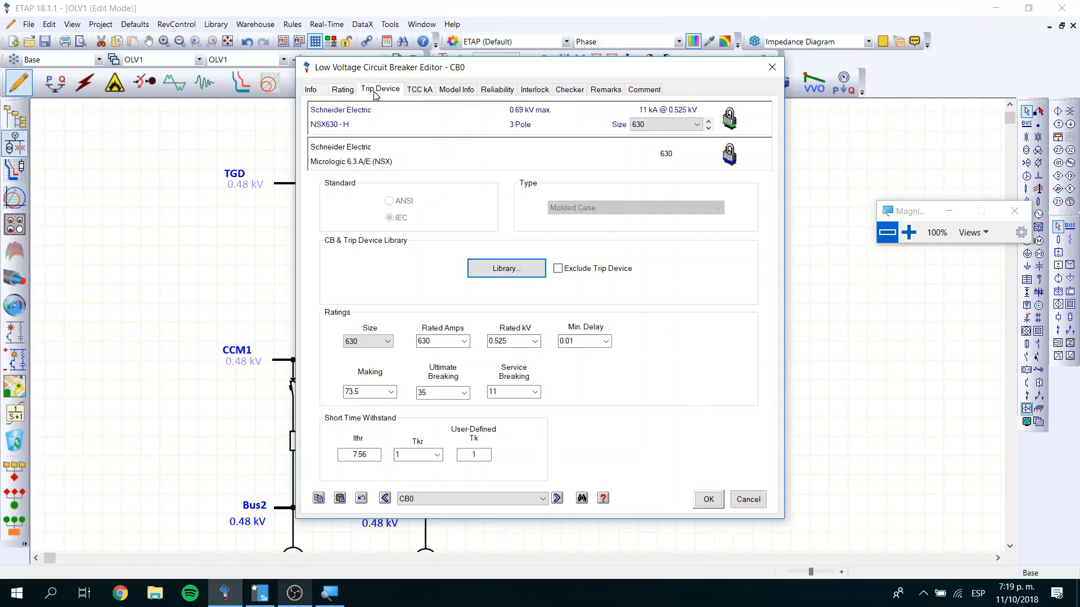
click(422, 92)
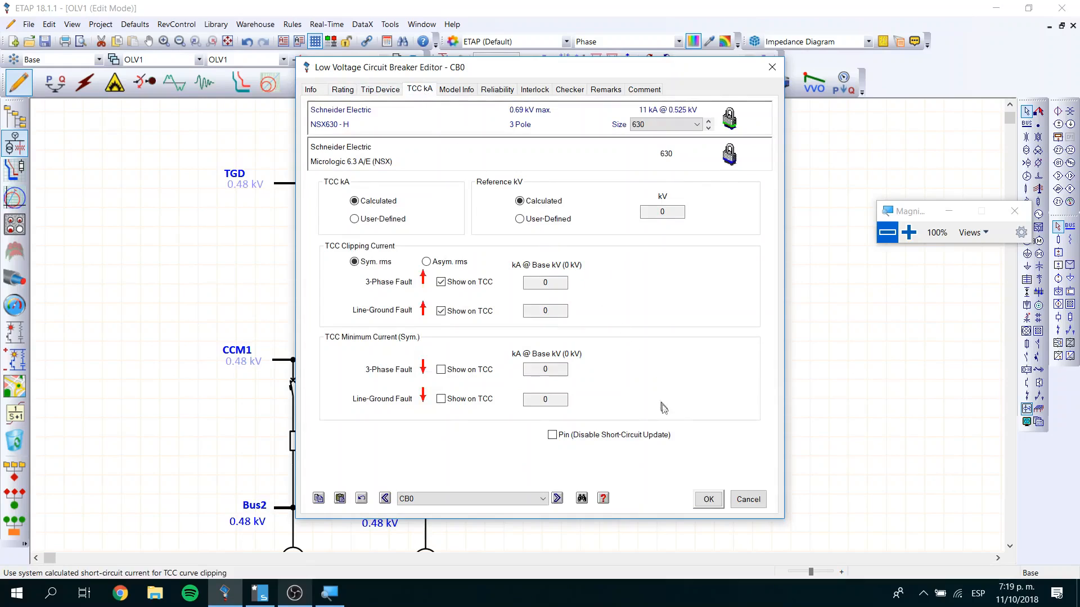
click(708, 499)
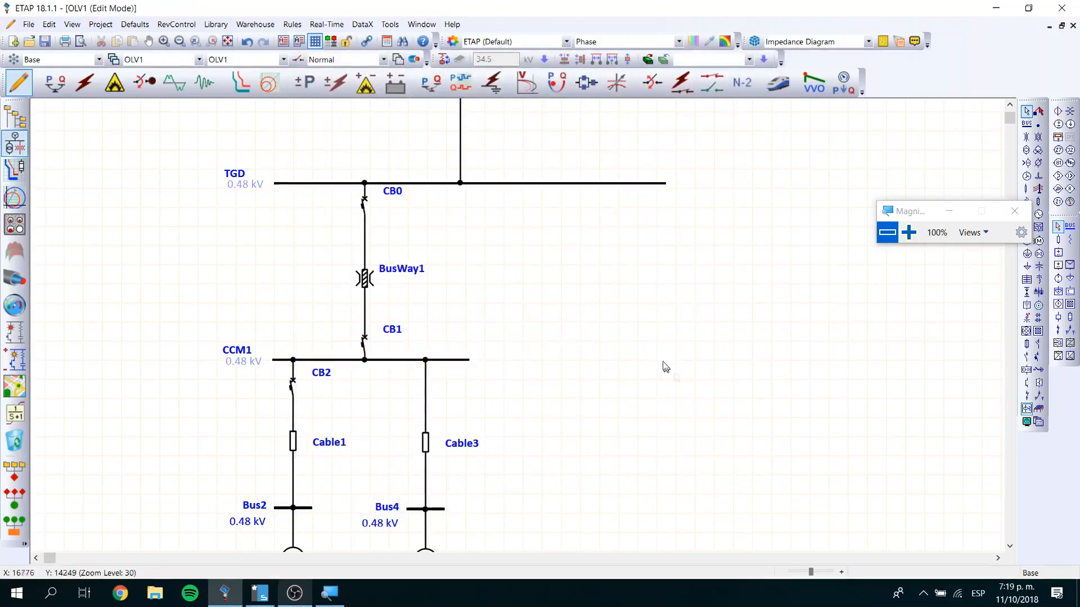
Step: Switch to arc flash mode, run the analysis for bus CCM1, and move the Ia'' result label below the other results
drag(928, 210, 870, 136)
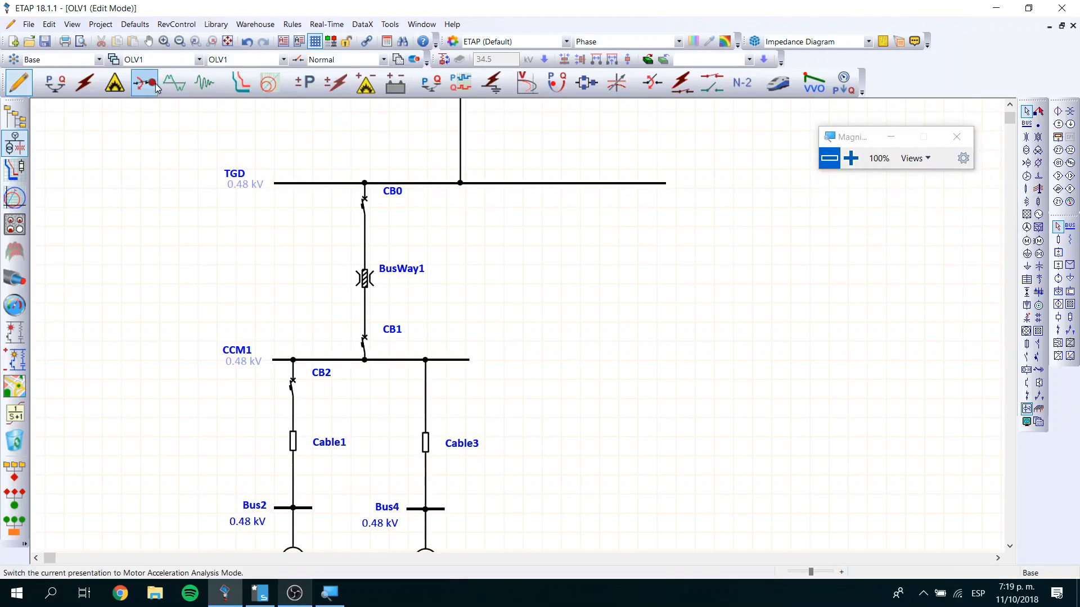
click(114, 83)
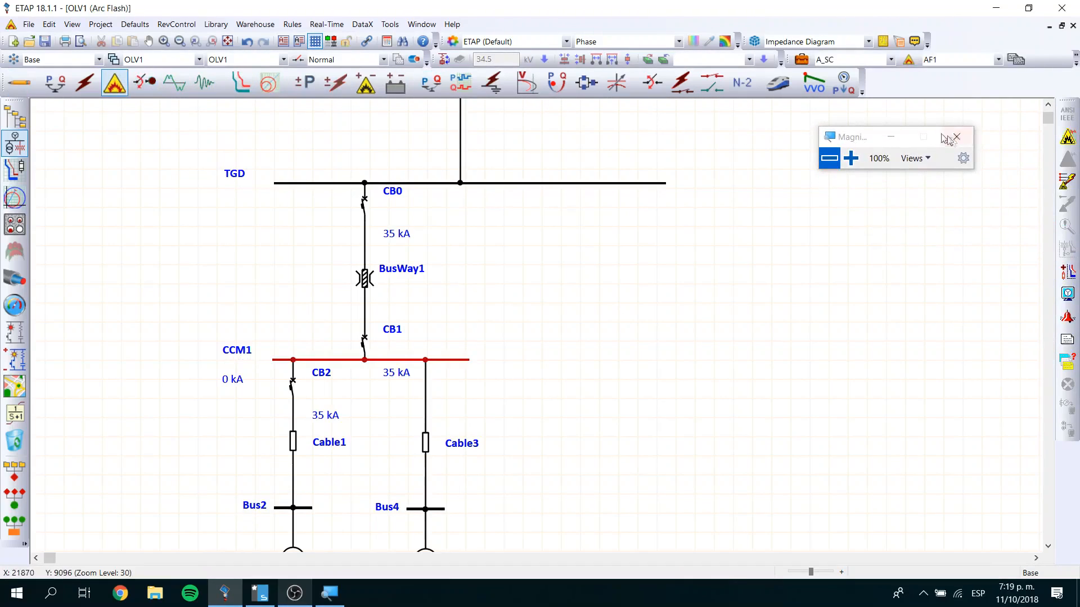
click(1066, 137)
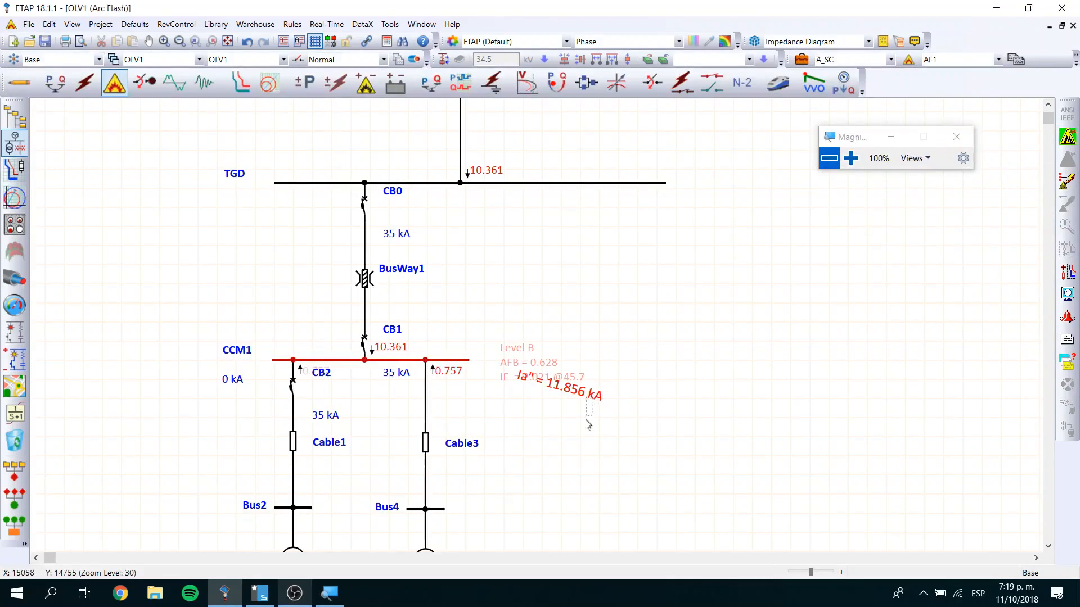
drag(571, 391, 569, 441)
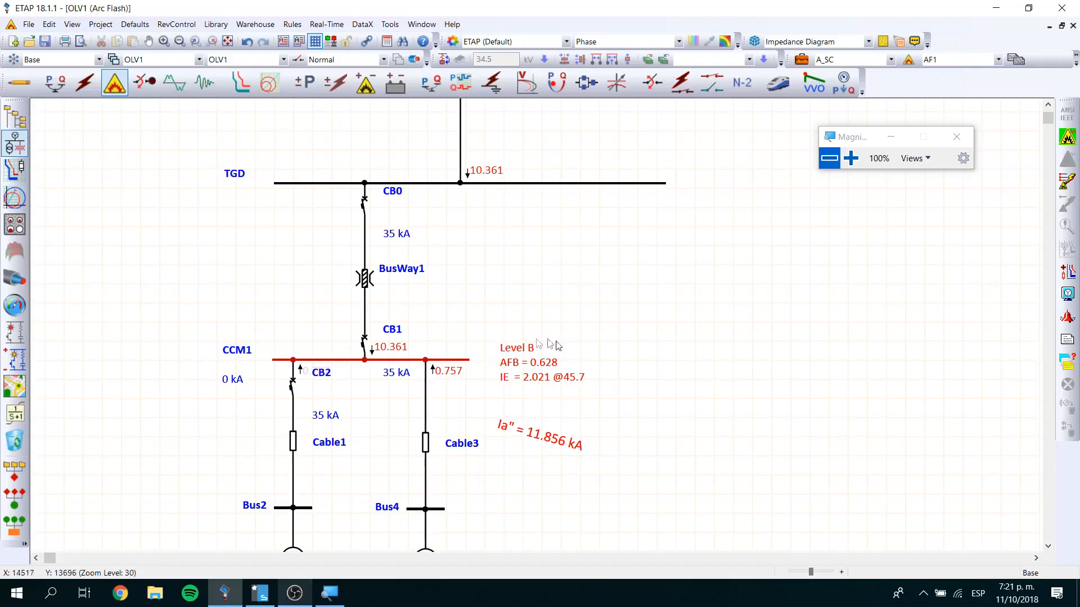
Step: Enable Show Units and FCT in seconds in the arc flash display options and apply them to the diagram
click(1067, 293)
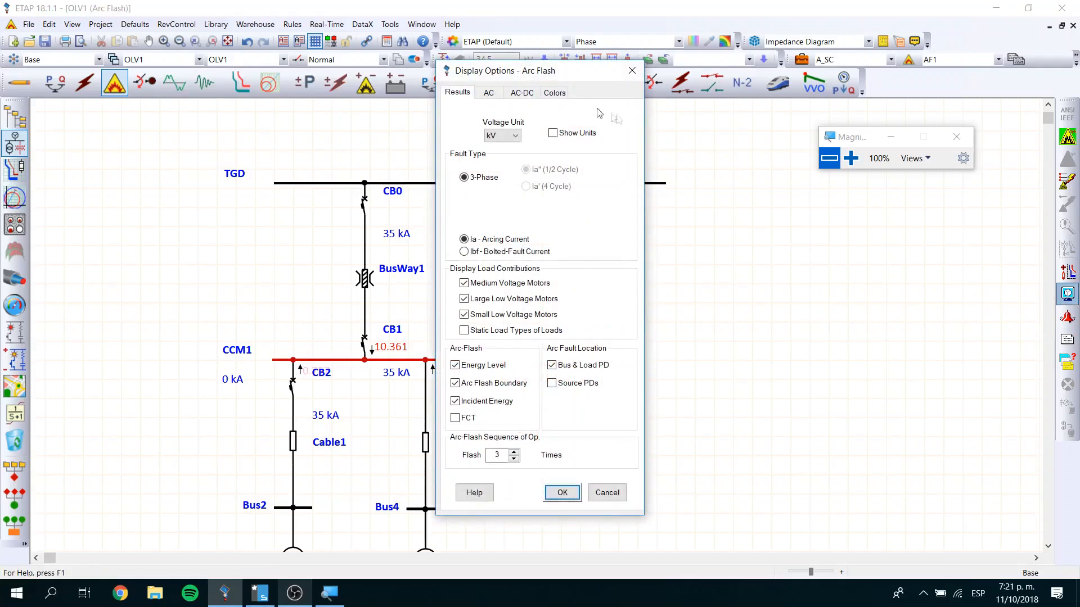
drag(550, 76, 802, 98)
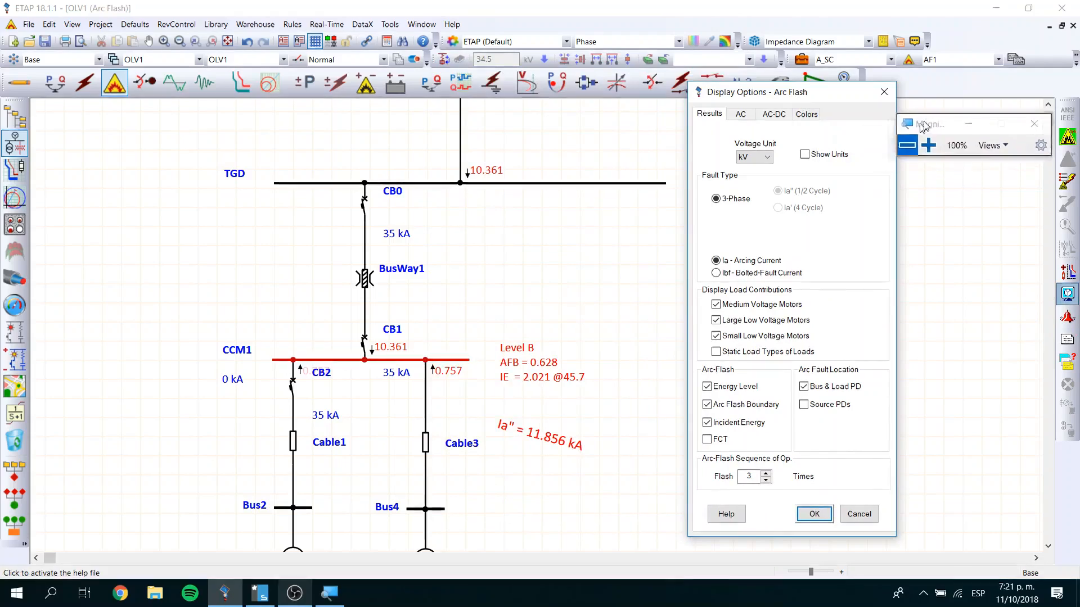
click(805, 154)
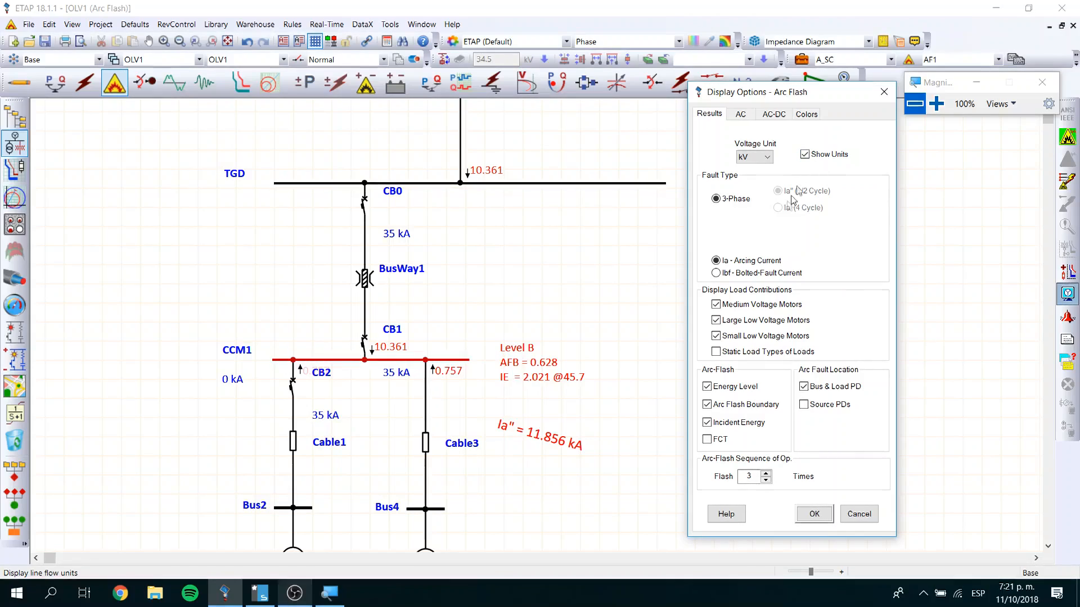
click(709, 441)
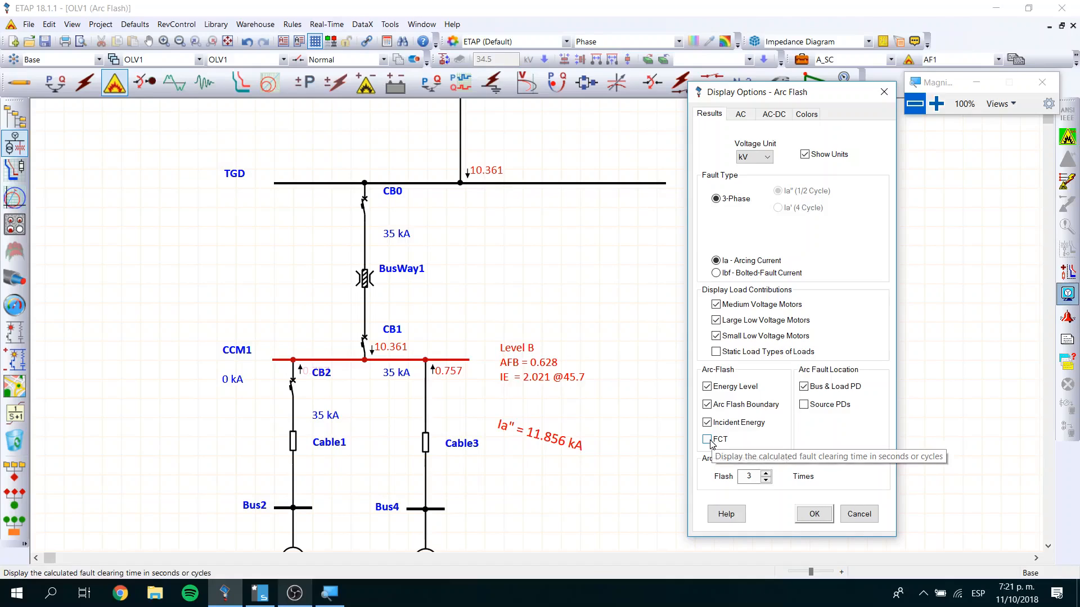
click(804, 514)
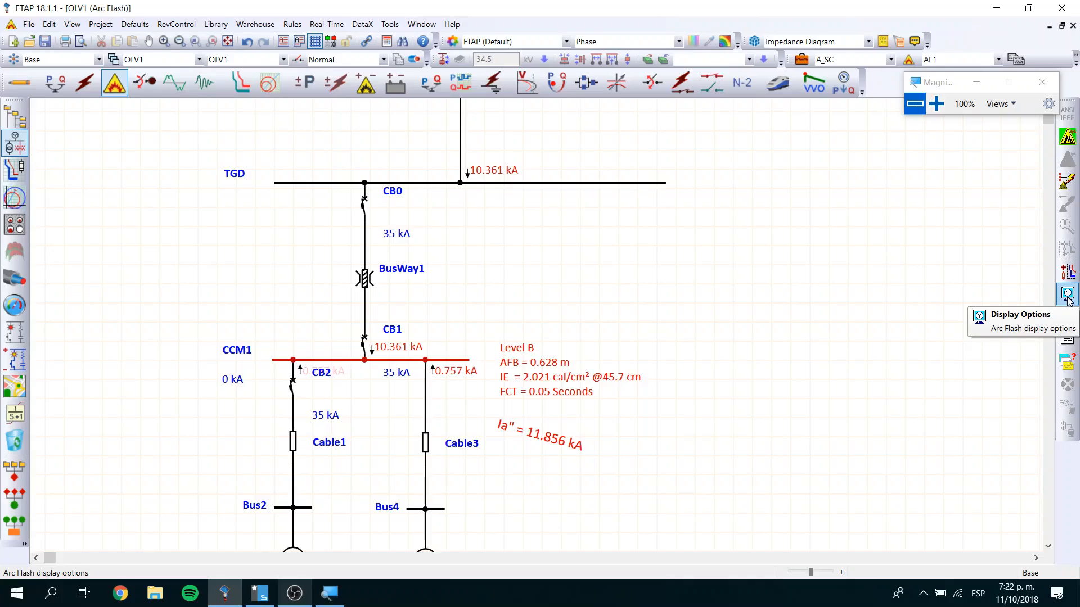
click(1067, 298)
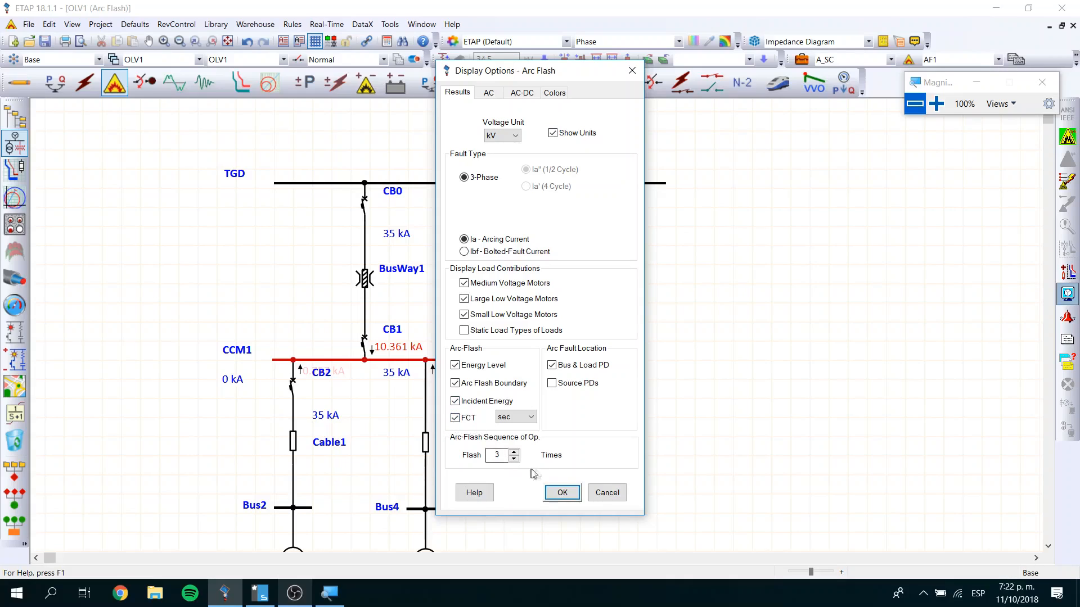
click(561, 493)
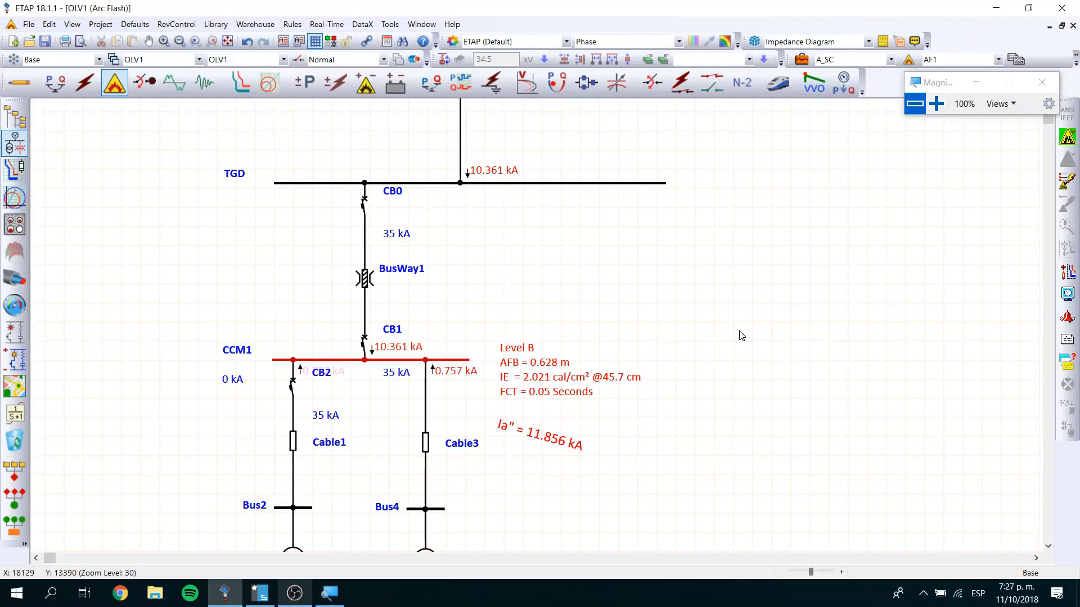
Step: Try other instantaneous pickup multiples in breaker CB1's phase trip settings, return Ii to 4, and save the breaker
double_click(365, 346)
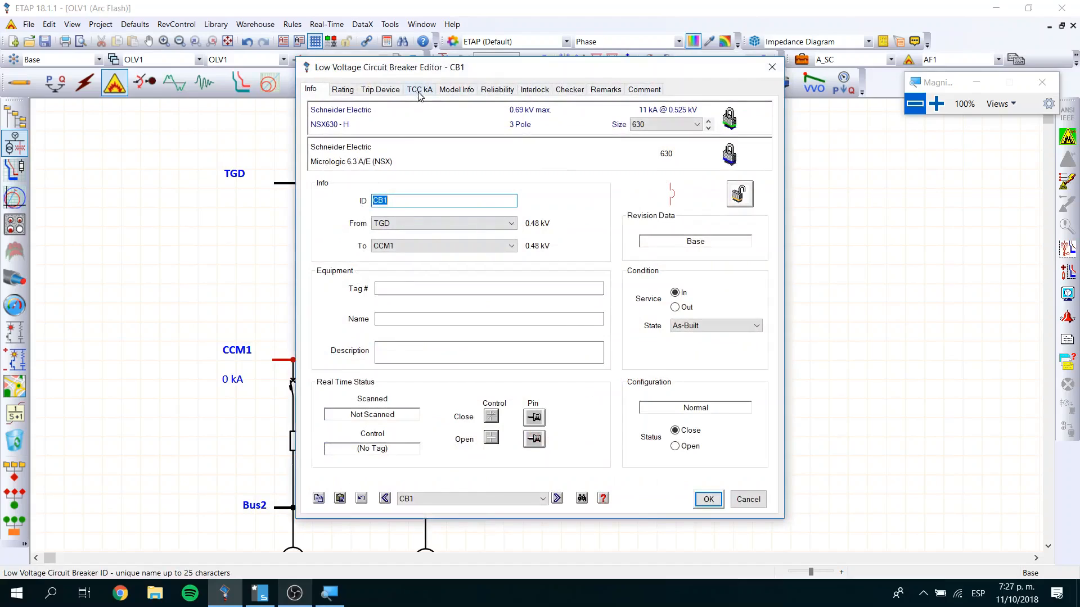
click(384, 91)
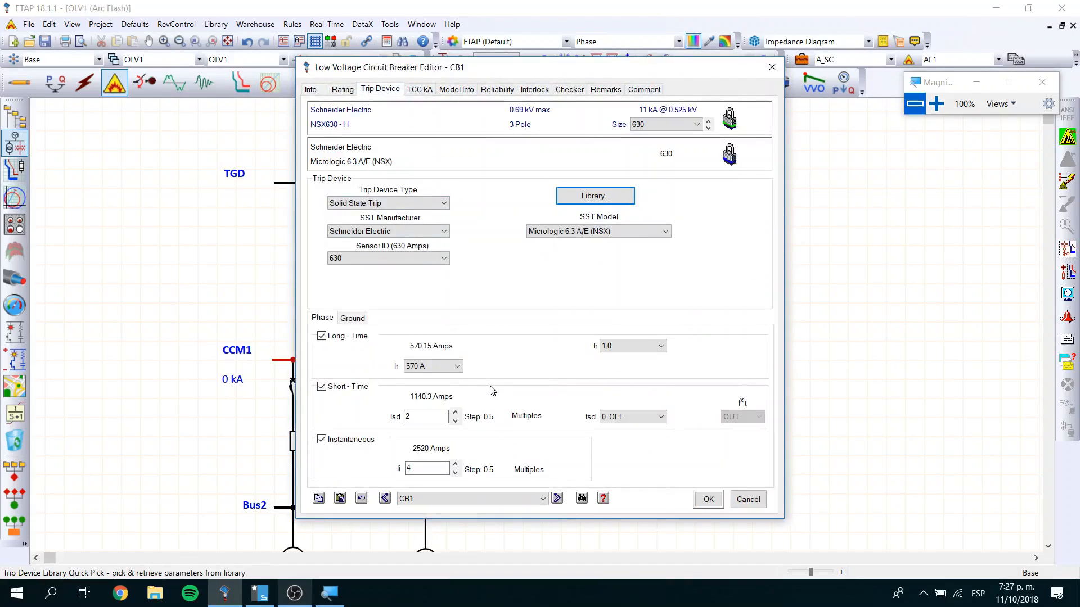
click(455, 464)
click(456, 465)
click(456, 464)
click(455, 465)
click(456, 464)
click(455, 465)
click(455, 464)
click(456, 464)
click(455, 473)
click(455, 474)
click(455, 473)
click(456, 474)
click(456, 474)
click(455, 473)
click(456, 474)
click(455, 473)
click(456, 473)
click(455, 474)
click(456, 474)
click(455, 473)
click(455, 473)
click(456, 473)
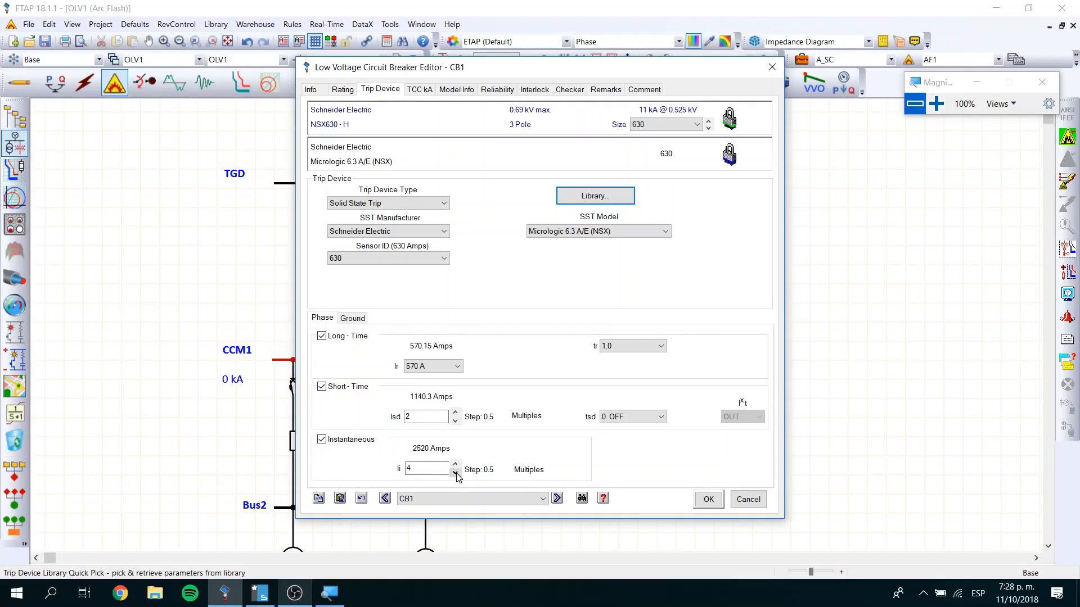
click(708, 500)
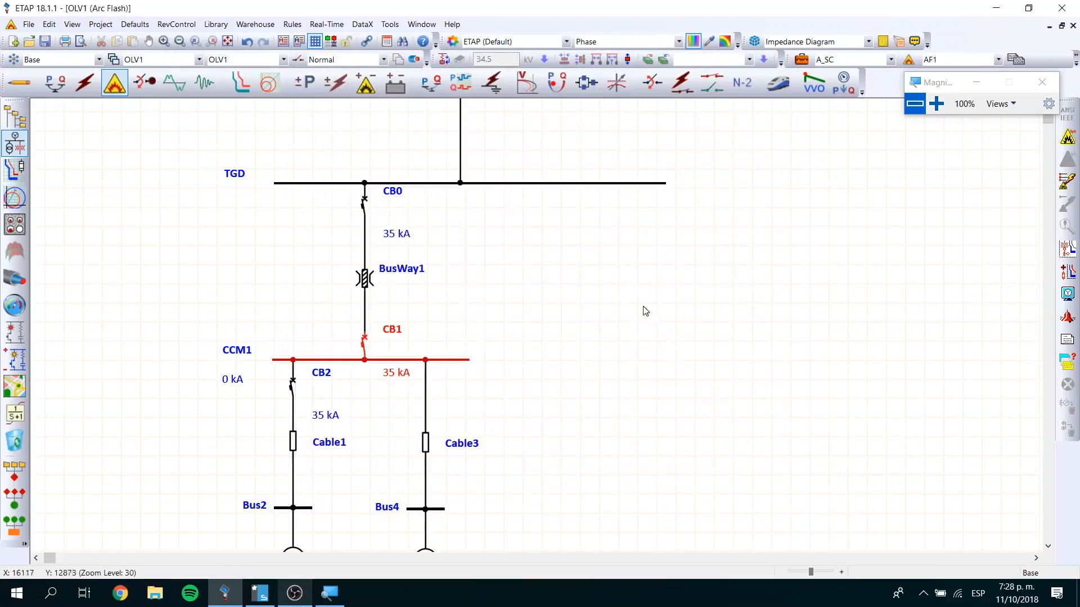
Step: Rerun the arc flash analysis and review the results along the one-line diagram from CCM1 up past Bus1
click(1067, 139)
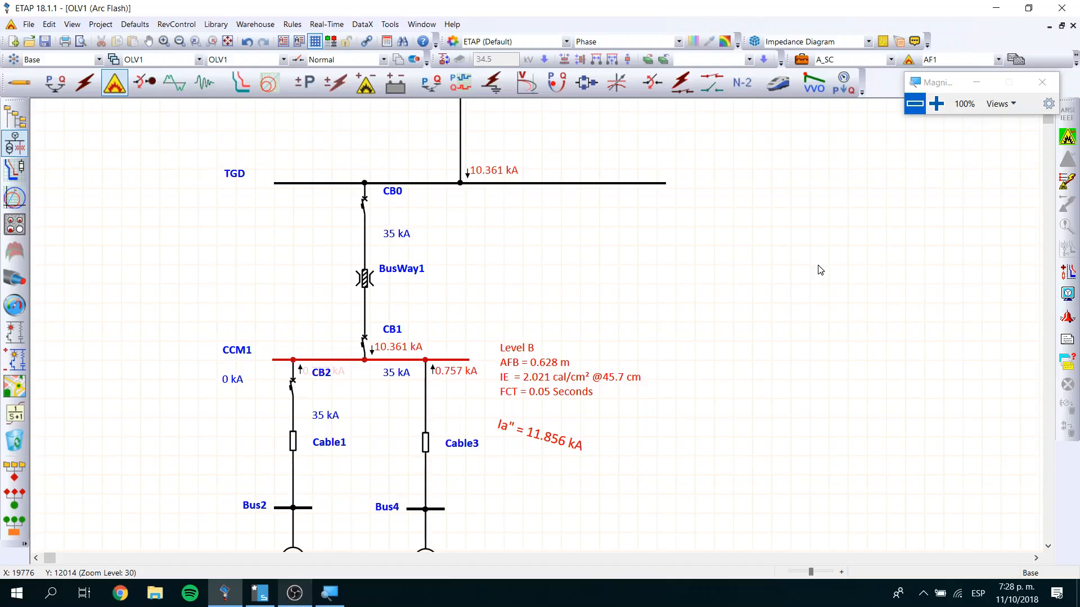
scroll(763, 287, down, 2)
scroll(762, 291, up, 1)
scroll(762, 290, up, 2)
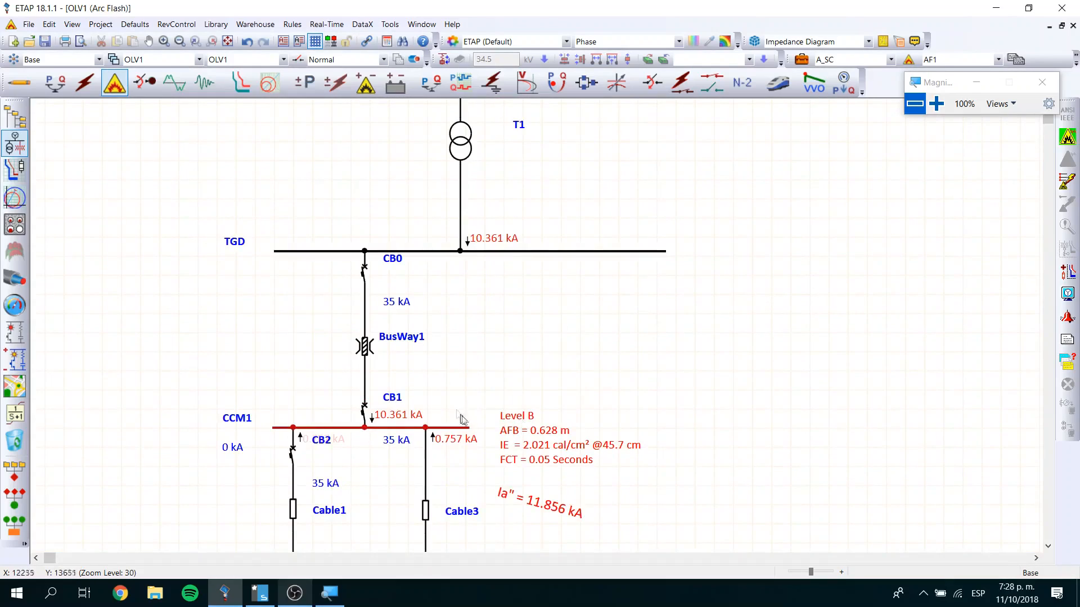
scroll(857, 326, up, 2)
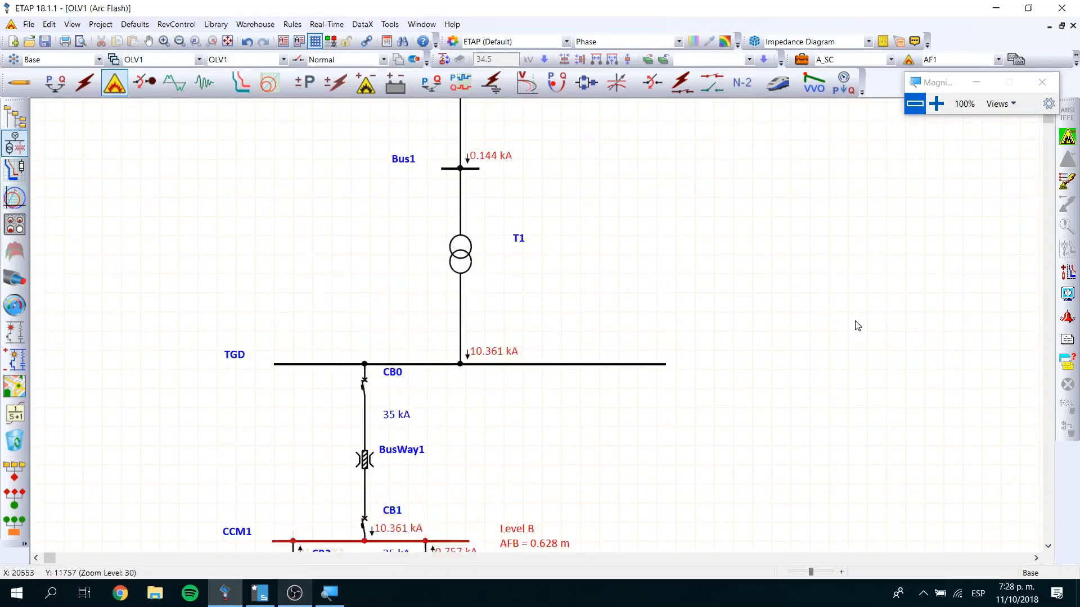
scroll(858, 306, up, 5)
scroll(858, 306, down, 8)
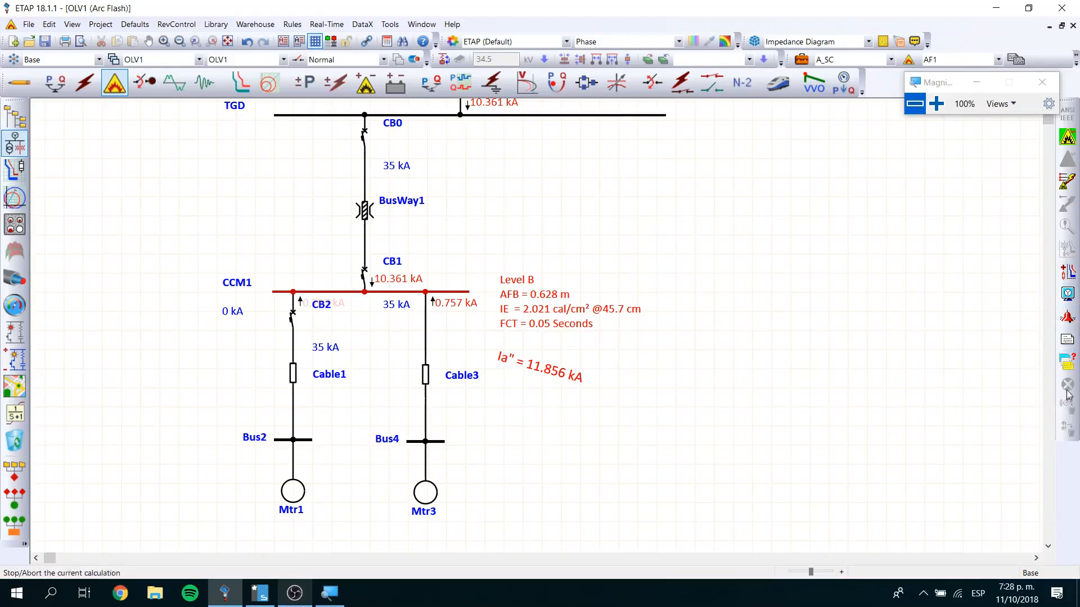
click(1067, 341)
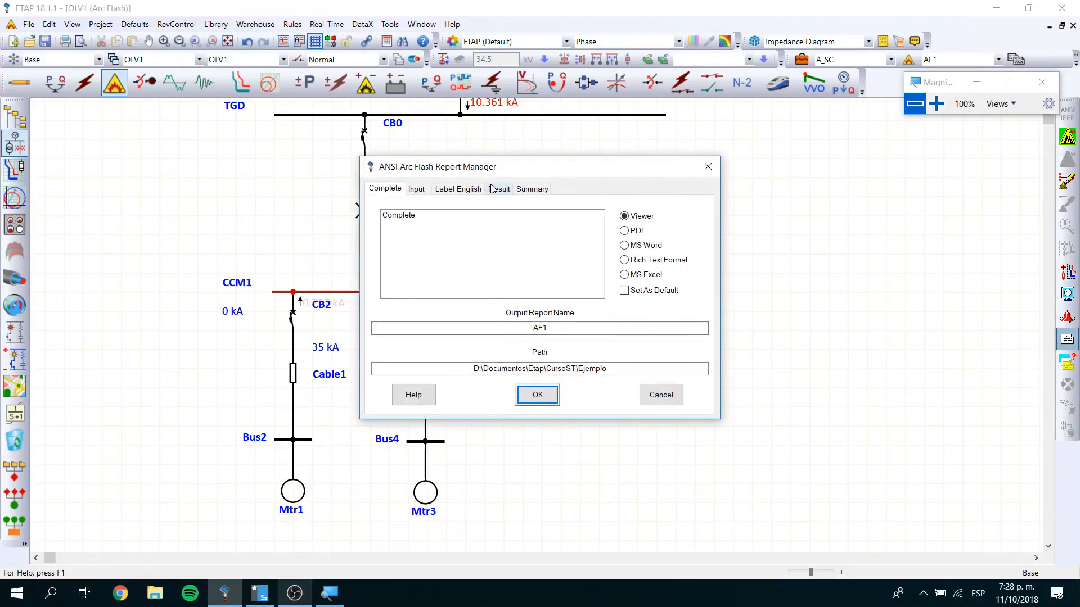
click(624, 231)
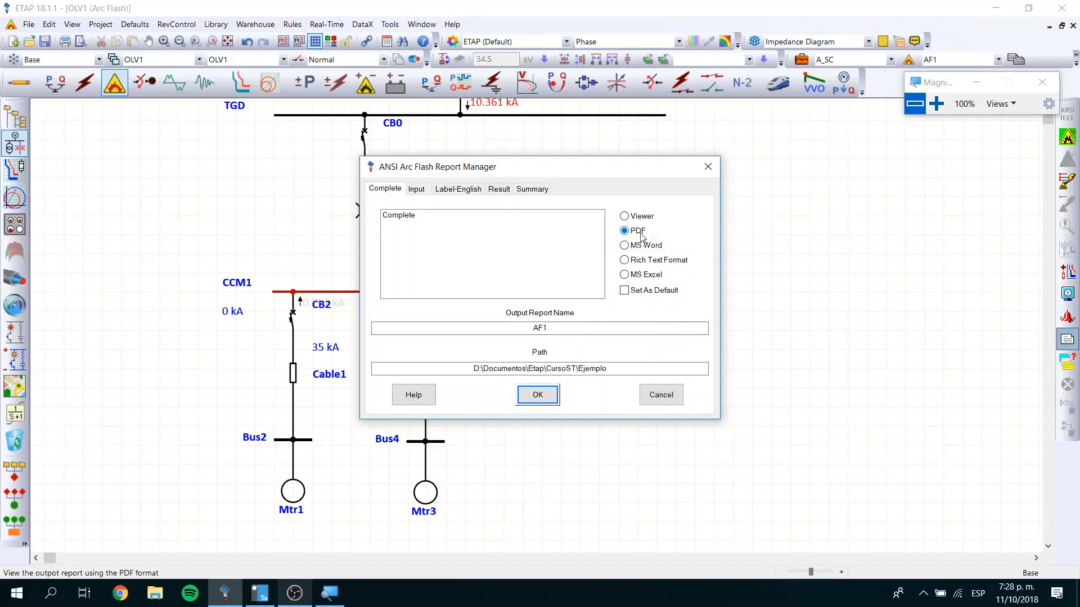
click(460, 194)
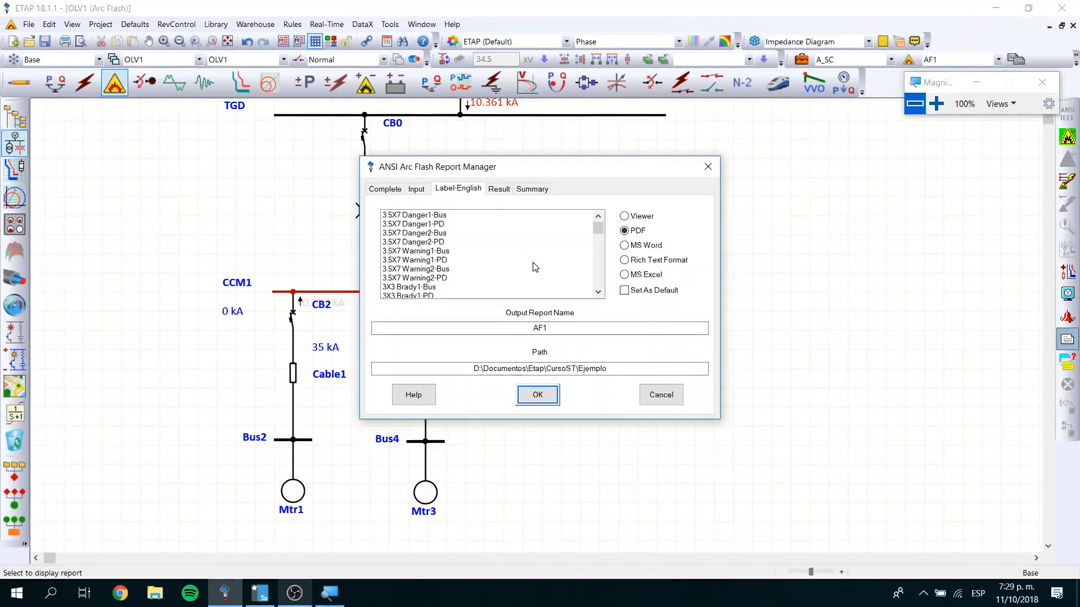
click(657, 394)
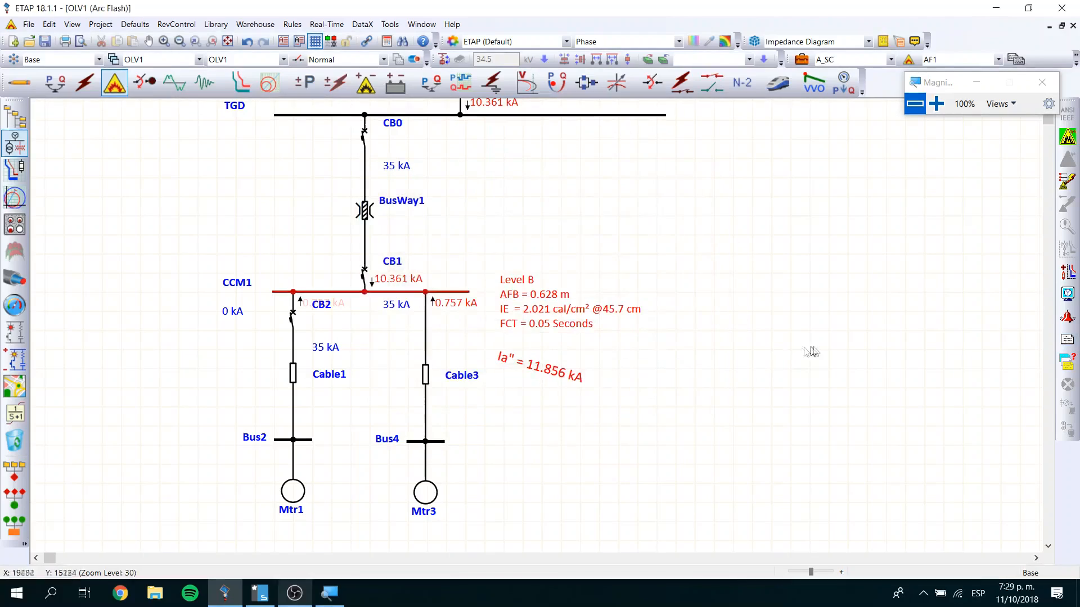
Step: Generate the English 3.5X7 Danger1-Bus arc flash label from report AF1 in PDF format
click(1067, 341)
drag(530, 172, 717, 170)
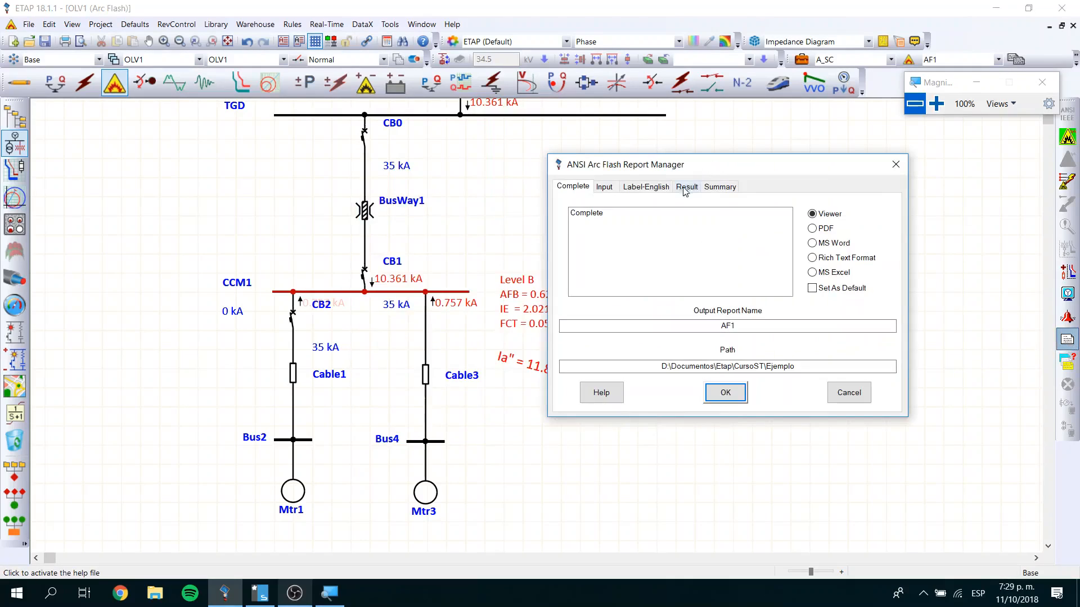
click(647, 188)
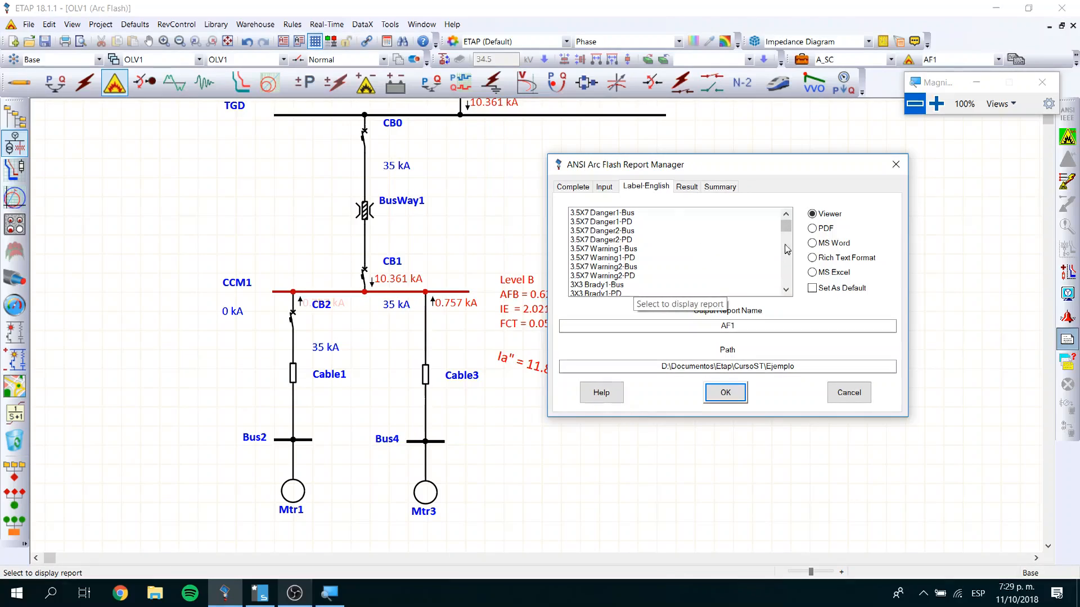
click(812, 232)
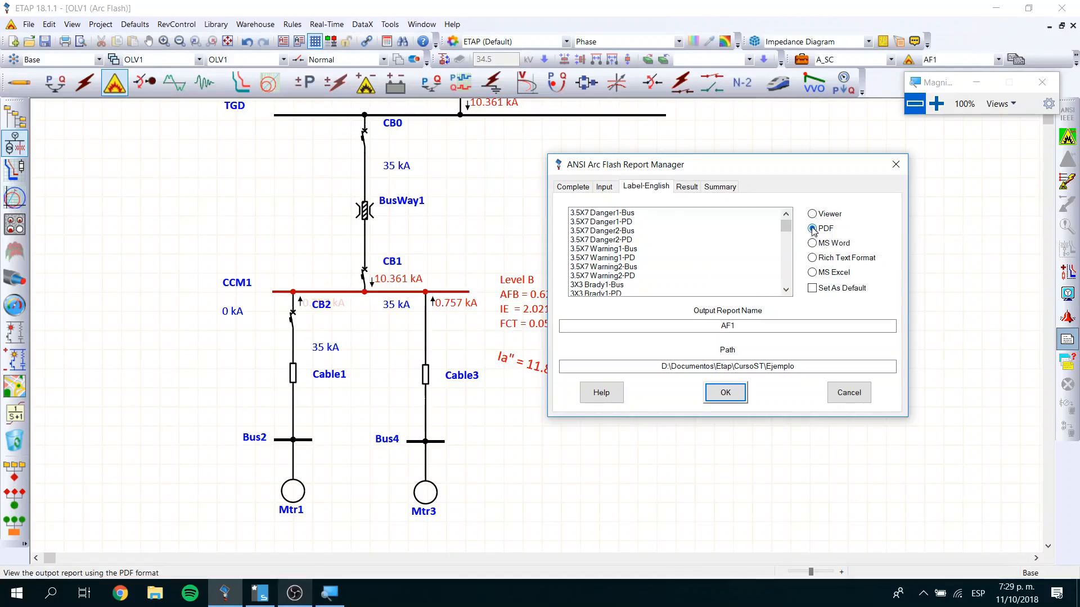
click(786, 289)
click(786, 290)
click(786, 289)
click(786, 290)
click(629, 276)
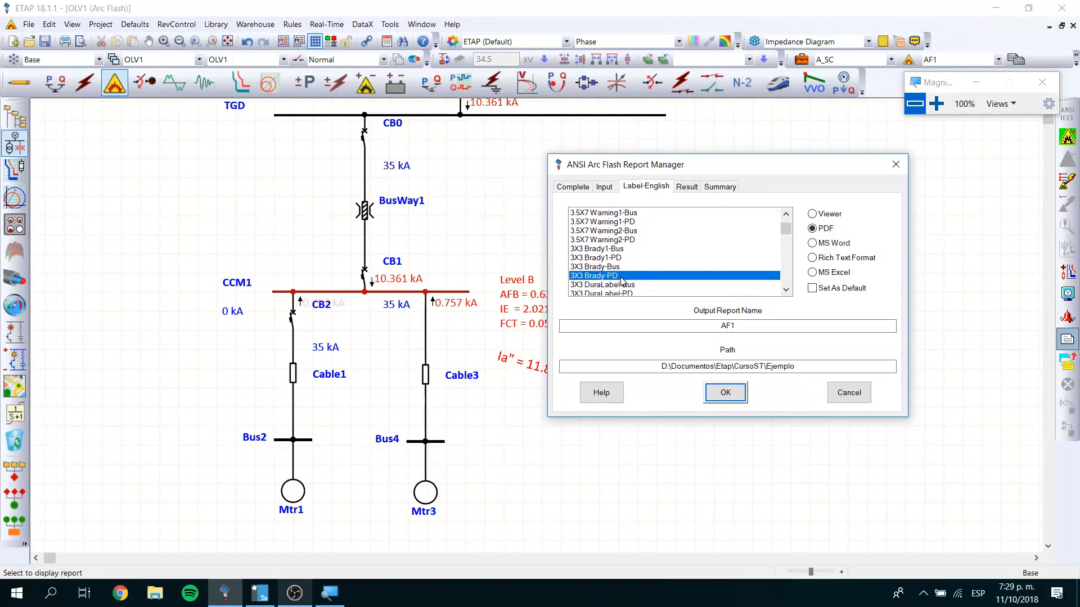
scroll(789, 234, up, 1)
scroll(789, 233, up, 3)
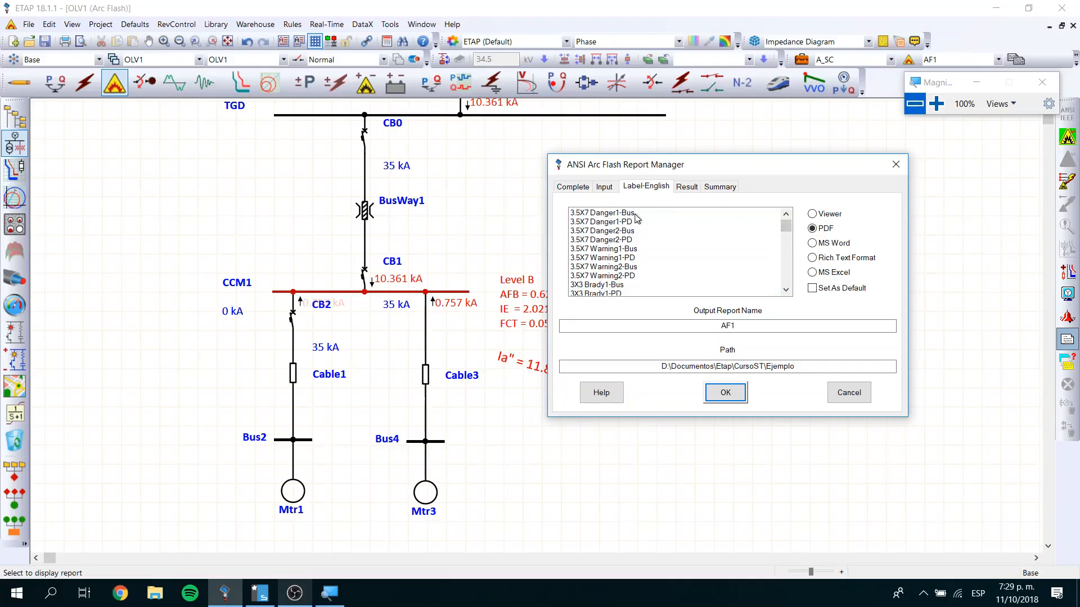
click(616, 216)
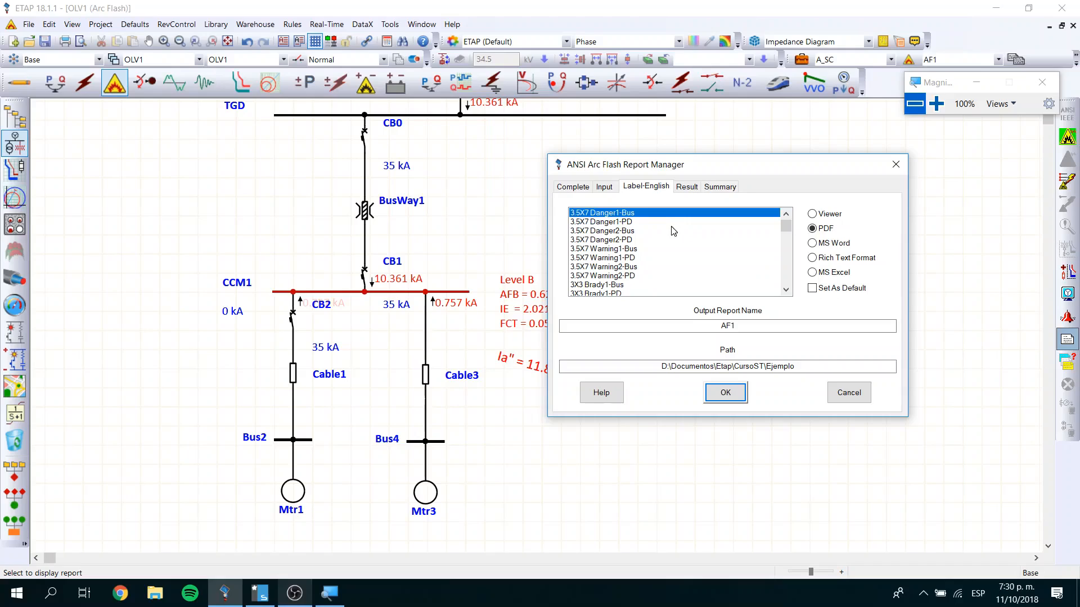
click(725, 394)
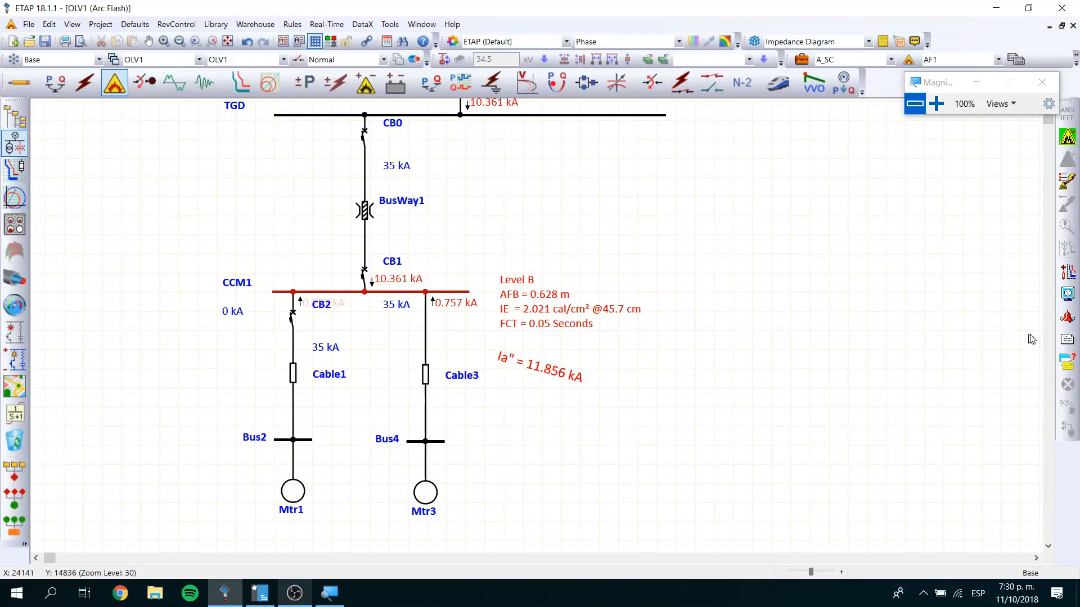
Step: Check report AF1's output path in the arc flash report manager, then open the Documents\Etap\CursoST\Ejemplo folder in File Explorer
click(1067, 339)
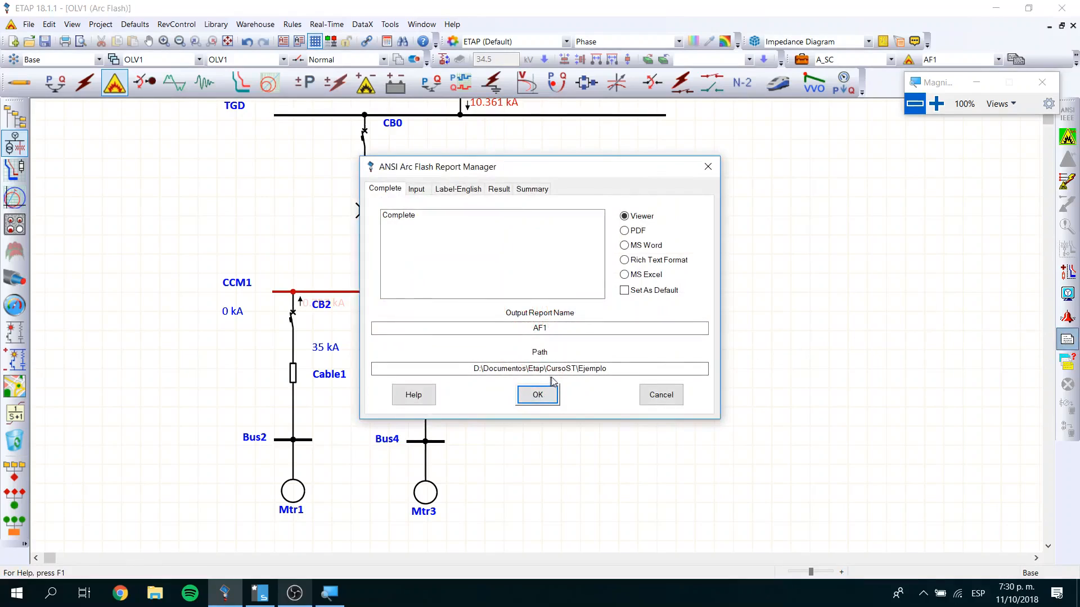
click(658, 394)
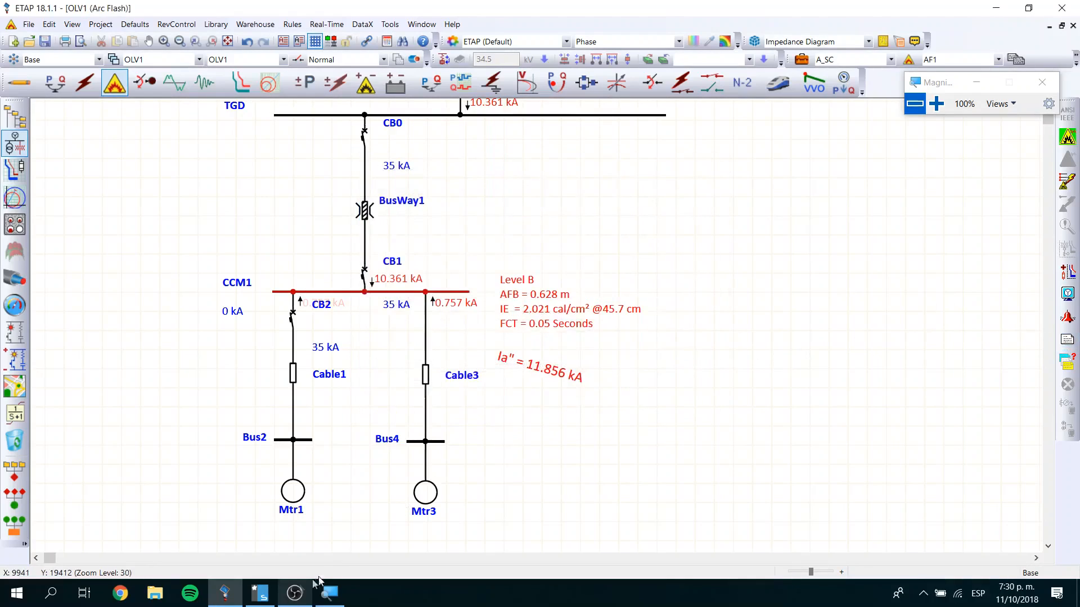
click(154, 593)
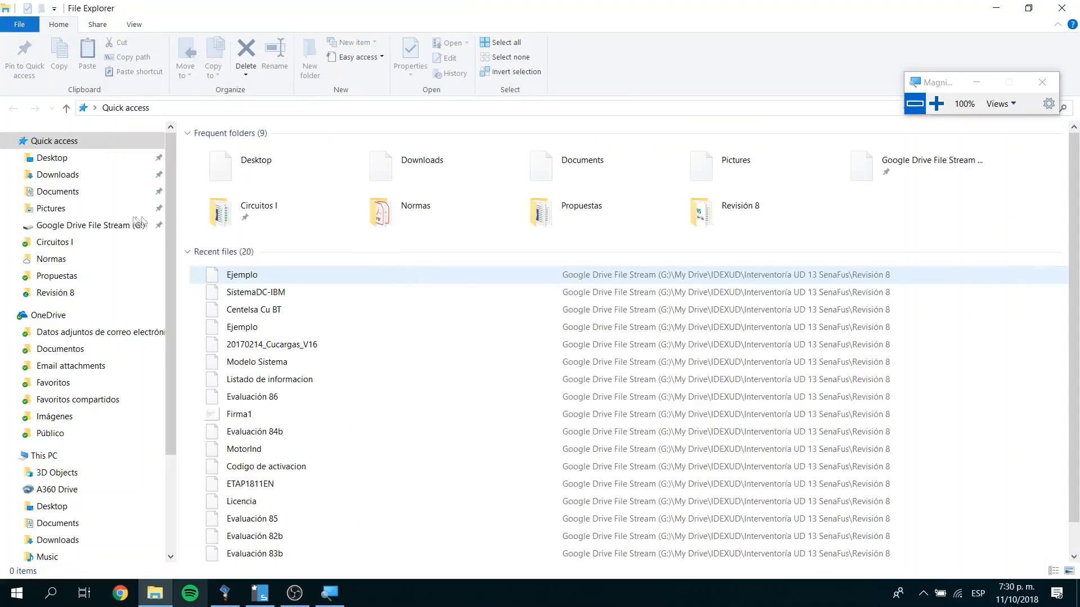
click(70, 193)
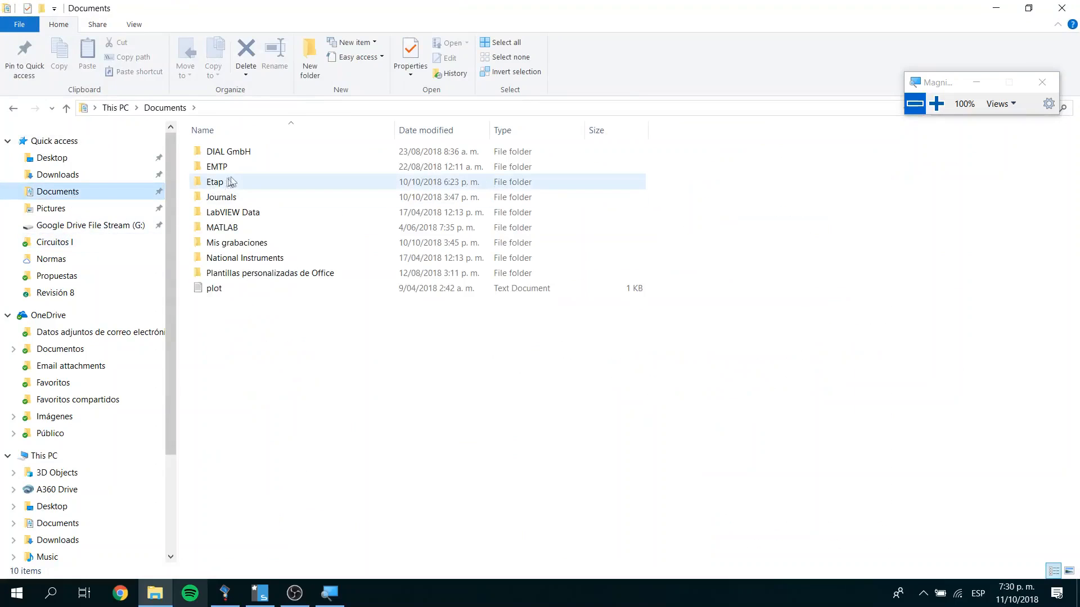
double_click(231, 181)
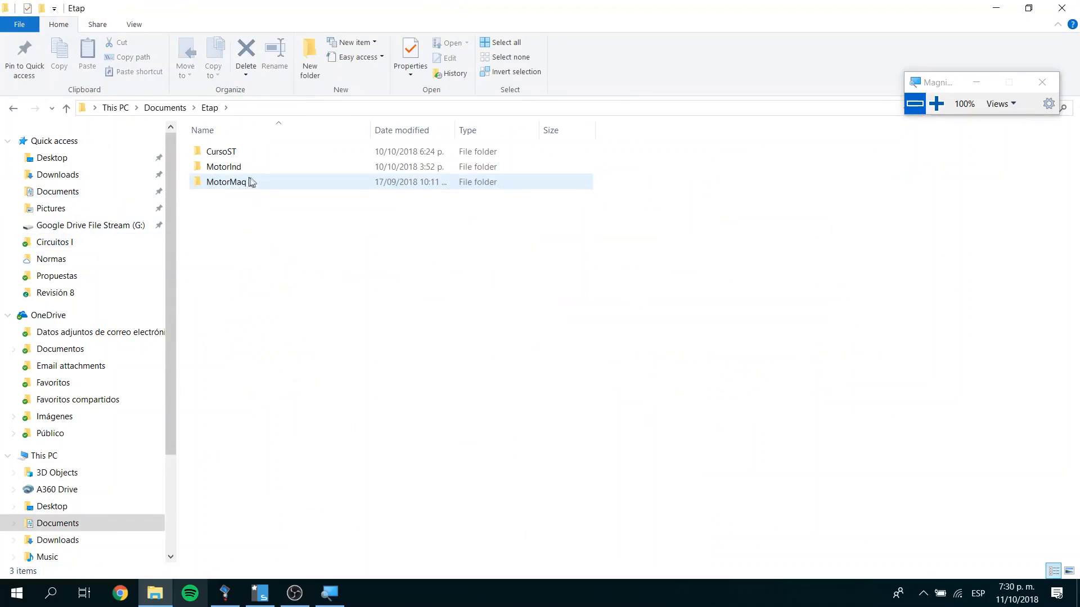
double_click(236, 152)
double_click(237, 153)
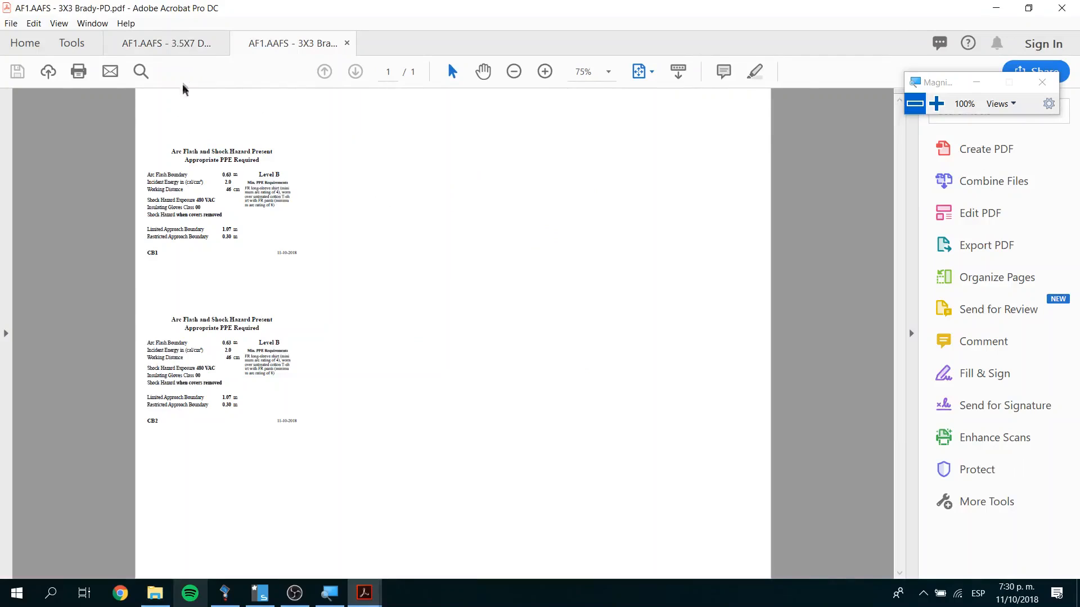
Step: Examine the hazard values for CCM1 on the 3.5X7 Danger1-Bus label PDF, trying to dismiss the Acrobat trial window
click(172, 43)
key(super+plus)
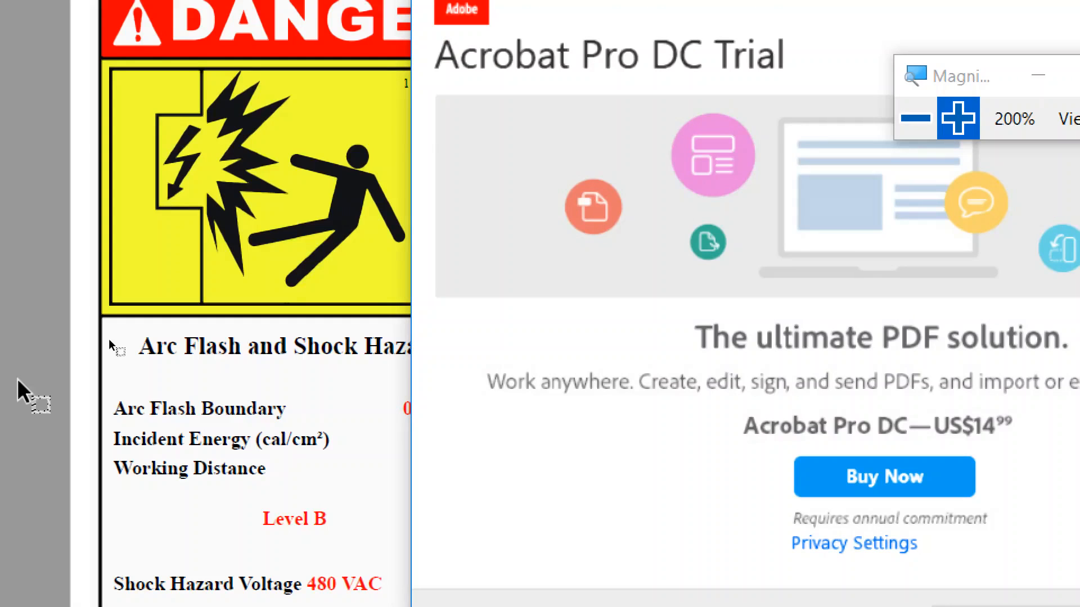
key(super+minus)
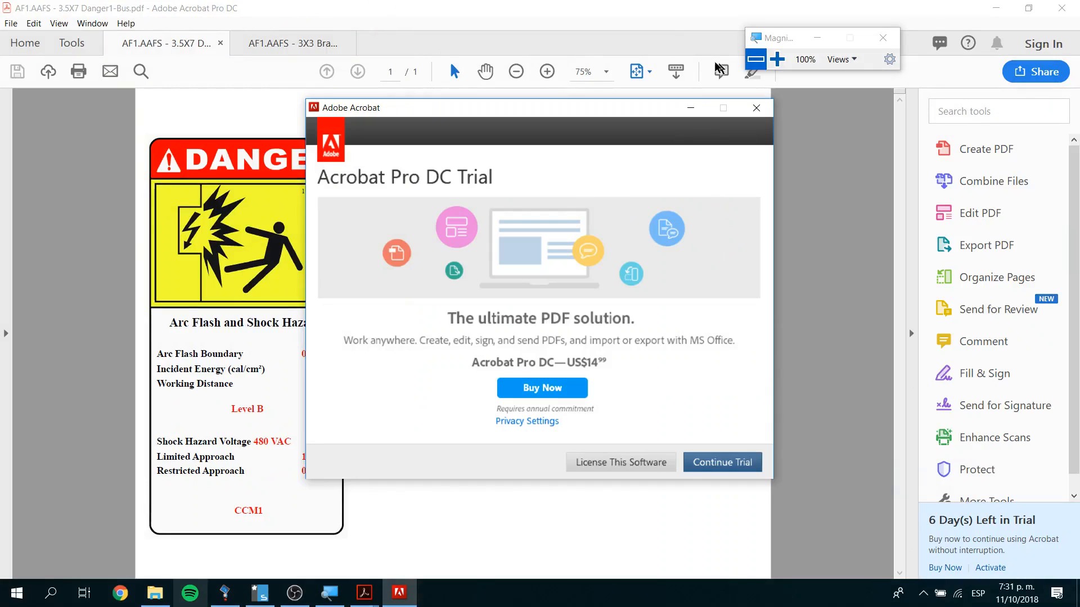
click(756, 108)
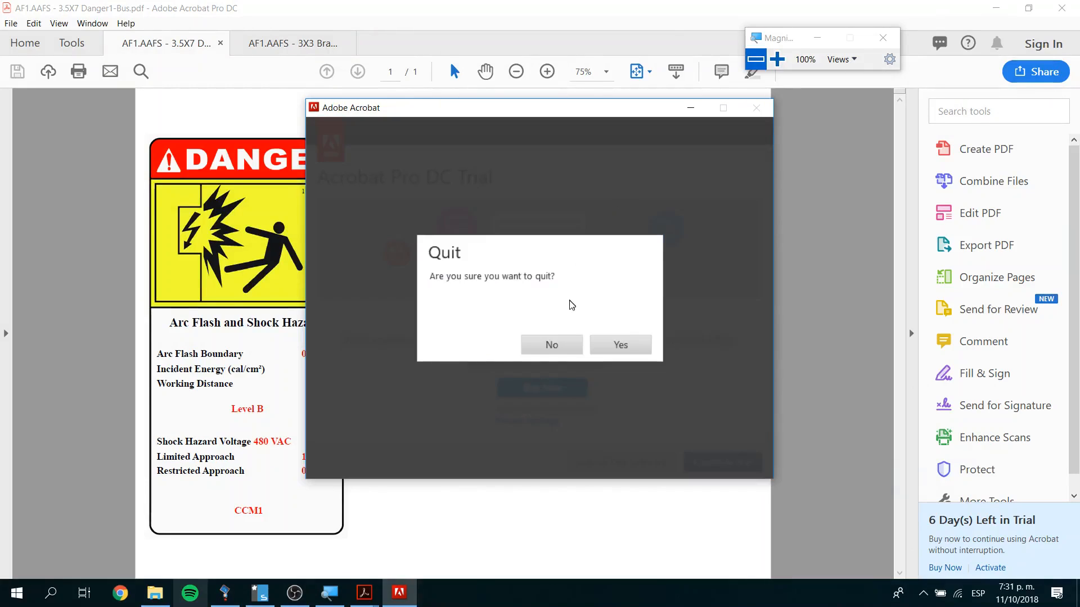
click(578, 345)
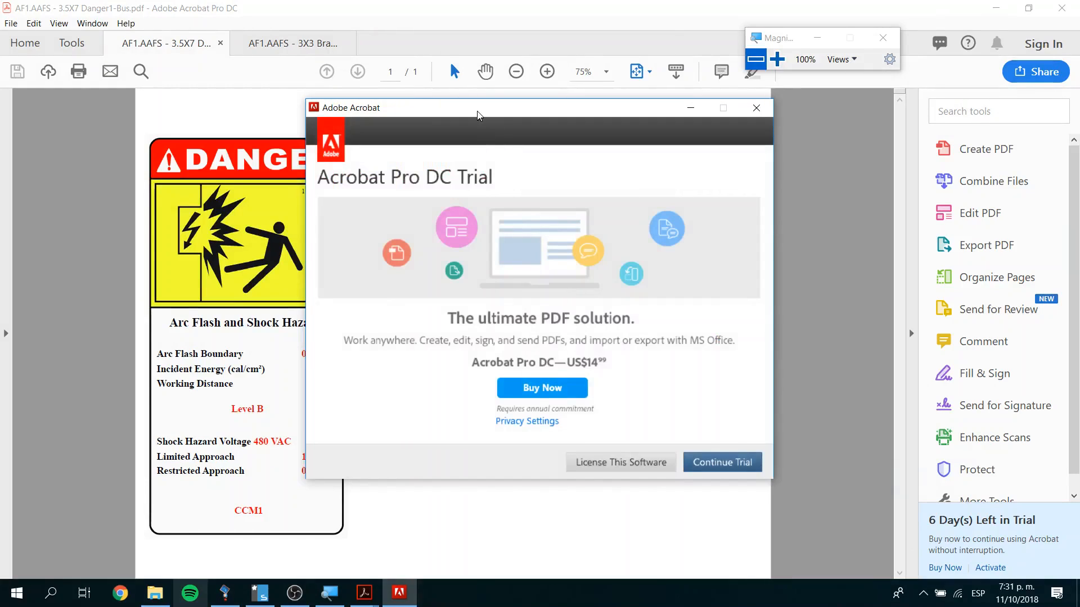
click(777, 59)
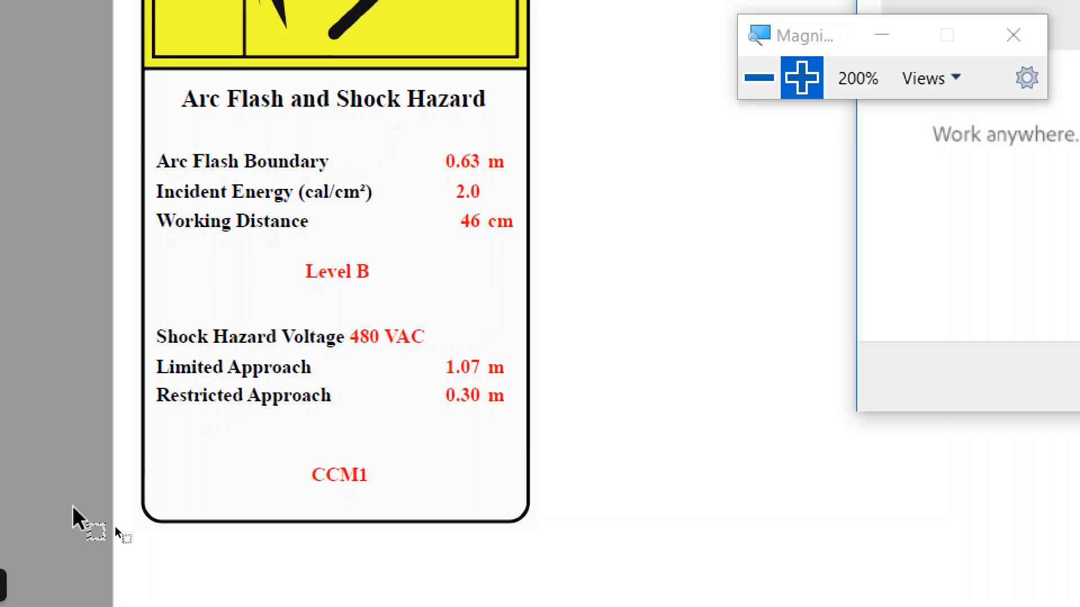
key(super+minus)
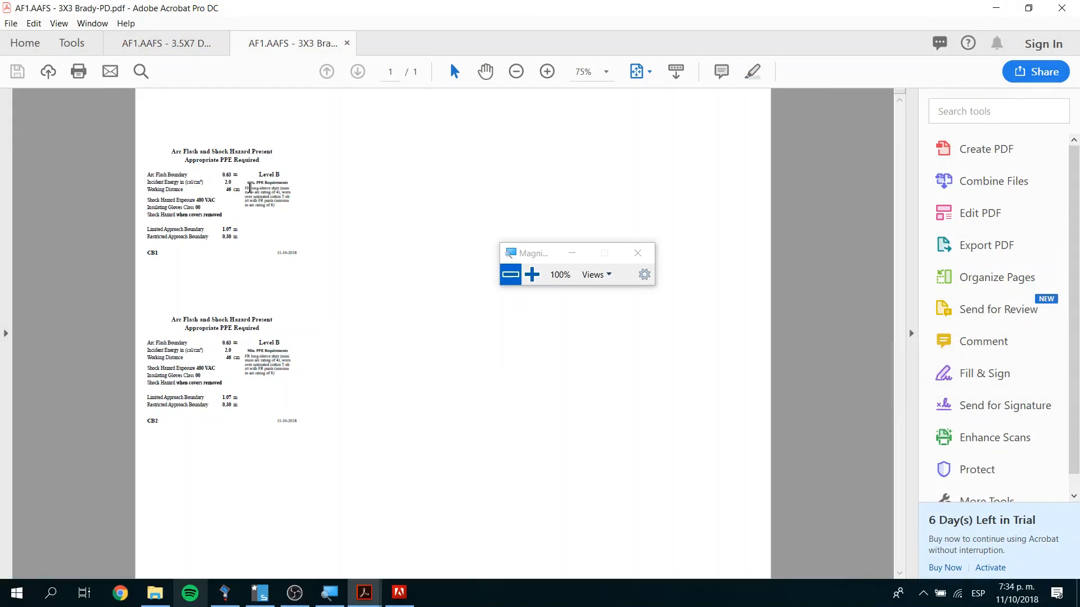
Step: Examine CB1's arc flash values and minimum PPE requirements on the 3X3 Brady-PD label PDF
key(super+plus)
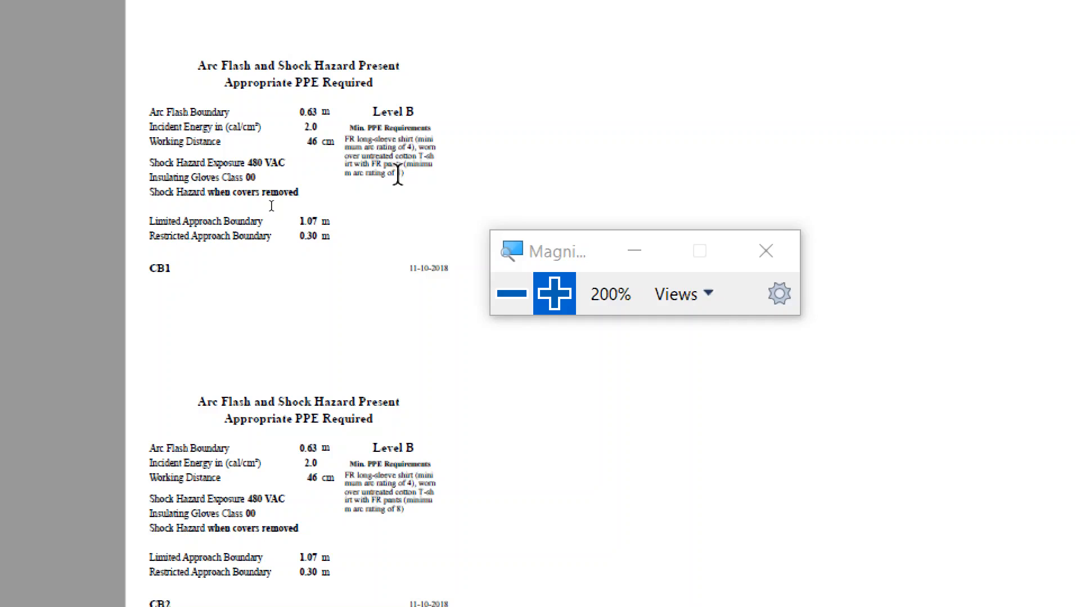
key(super+plus)
key(super+plus)
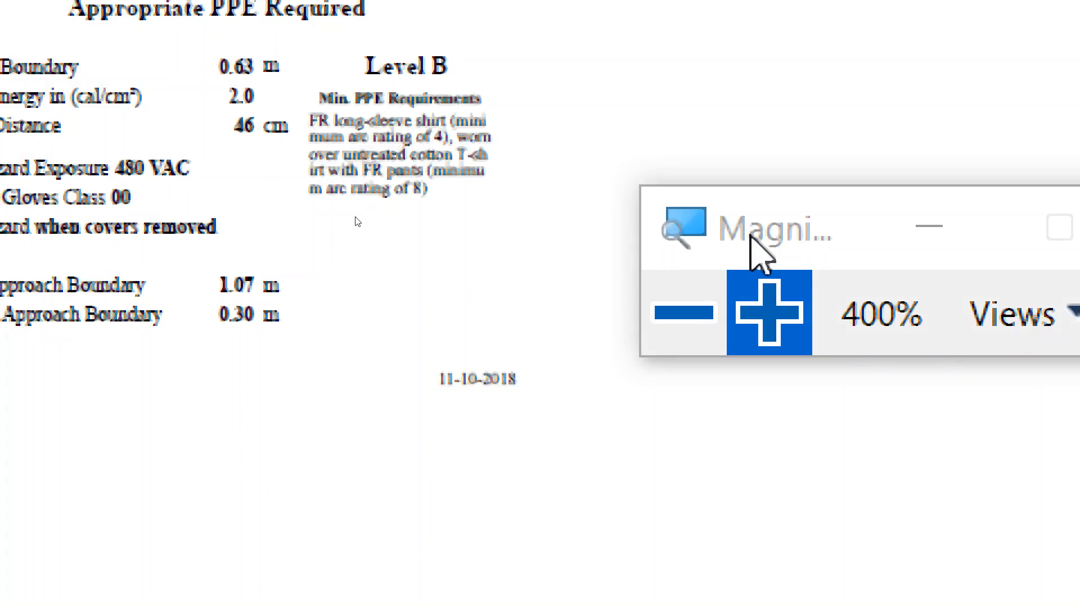